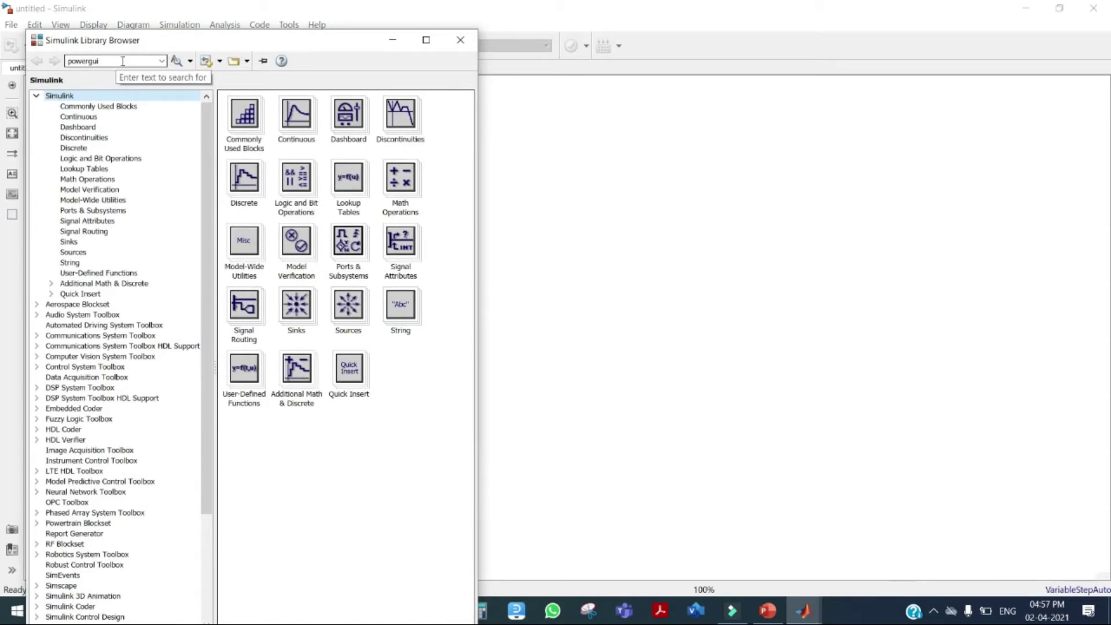
Search the block library for powergui and add the powergui block to the untitled model
click(123, 61)
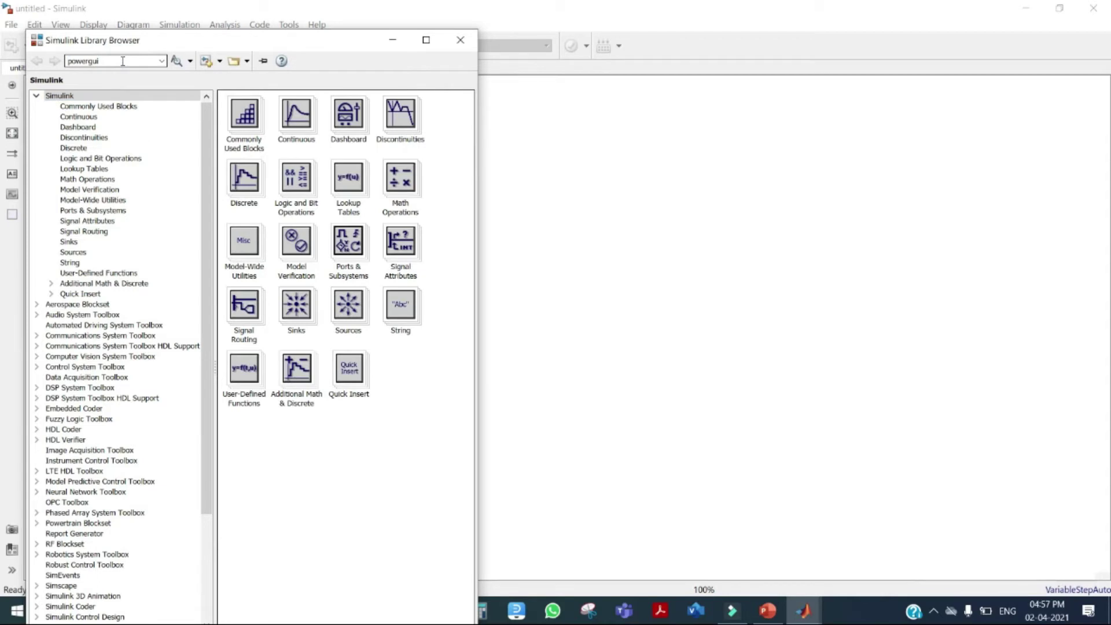
key(Return)
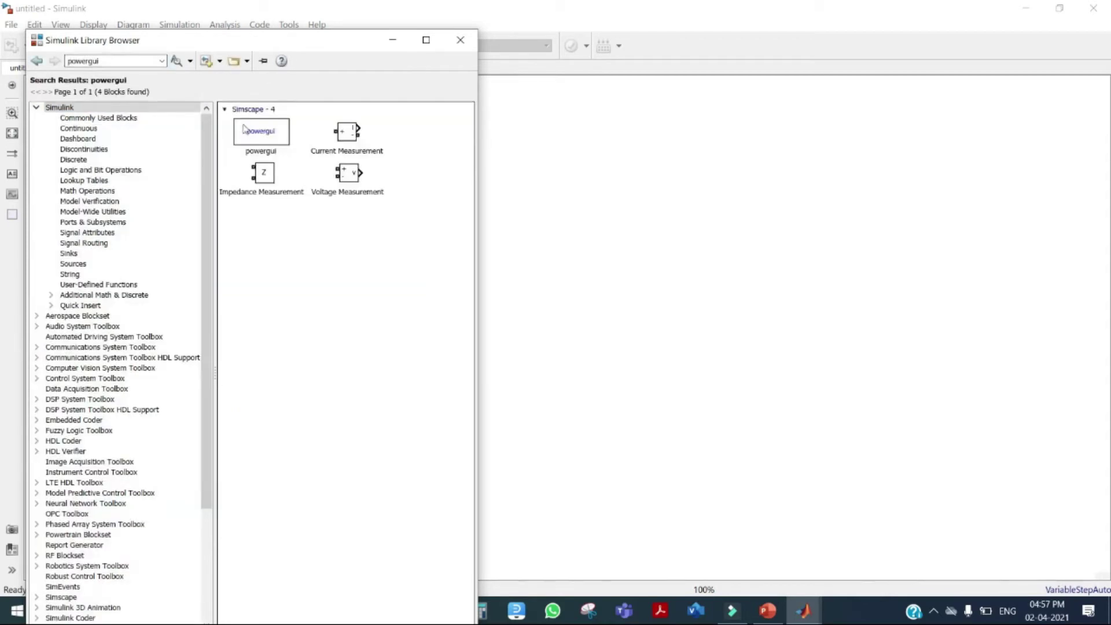
right_click(244, 128)
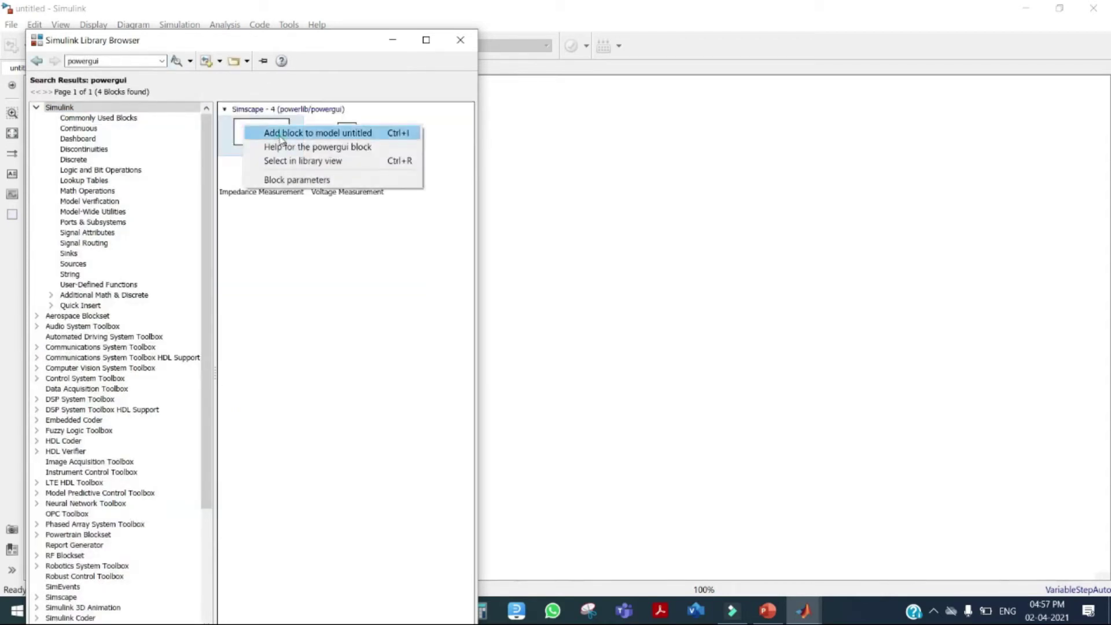
click(281, 138)
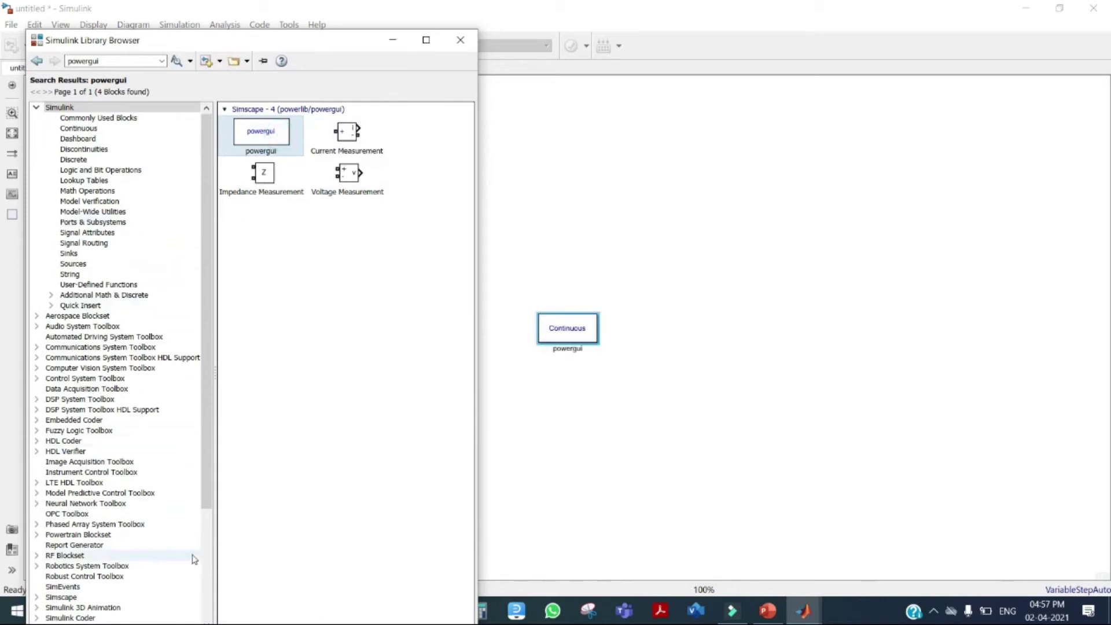
Add a DC Voltage Source to the model from Simscape/Power Systems/Specialized Technology/Fundamental Blocks/Electrical Sources
drag(206, 509, 206, 622)
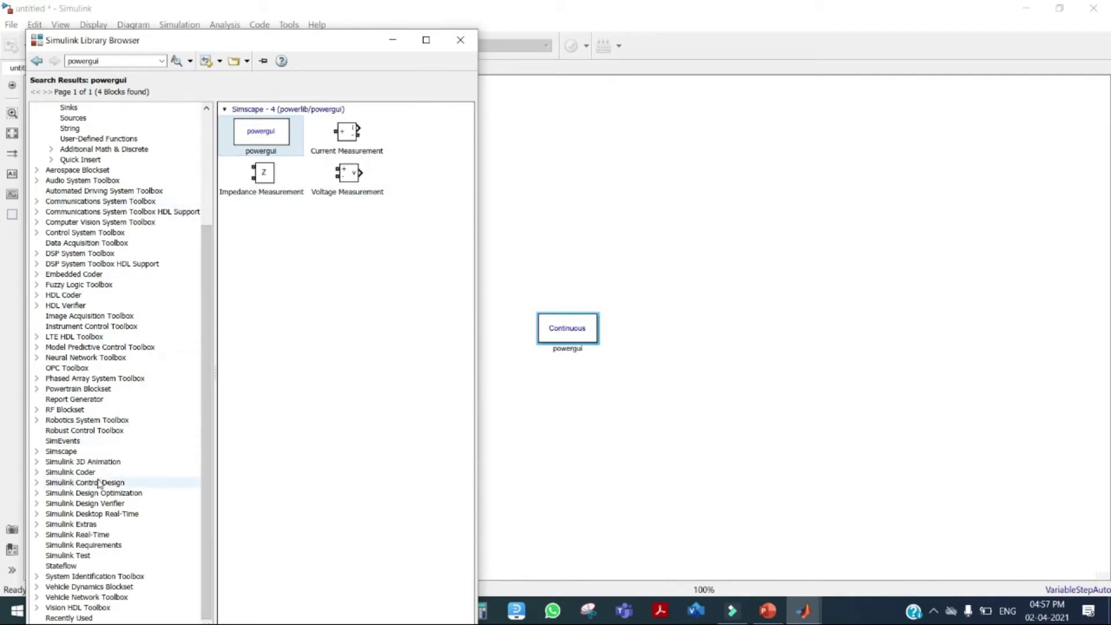
click(98, 452)
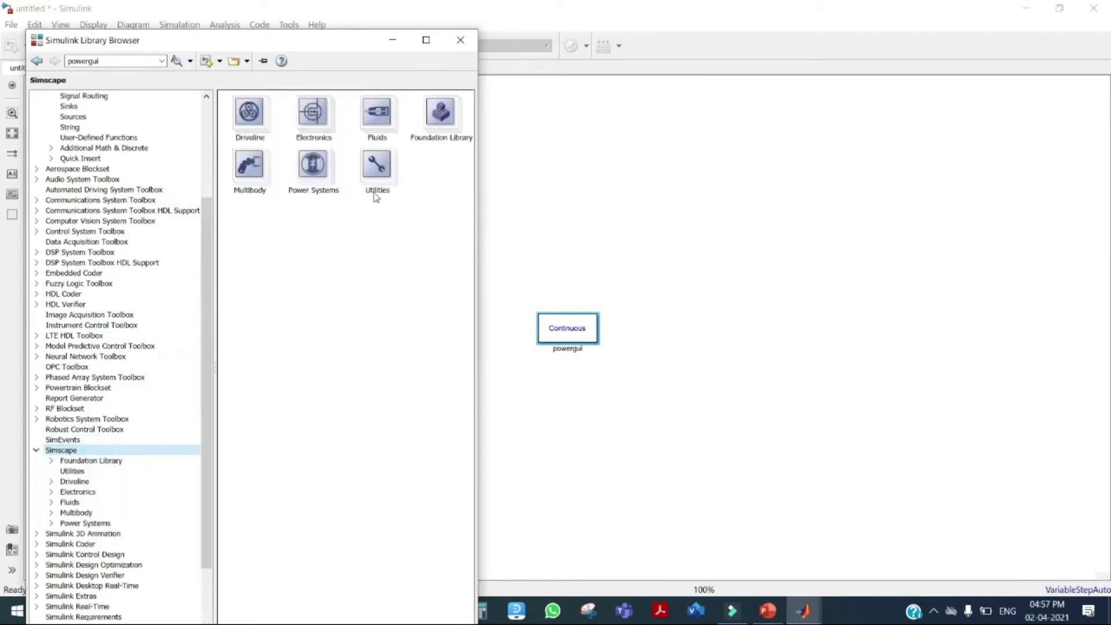
double_click(322, 177)
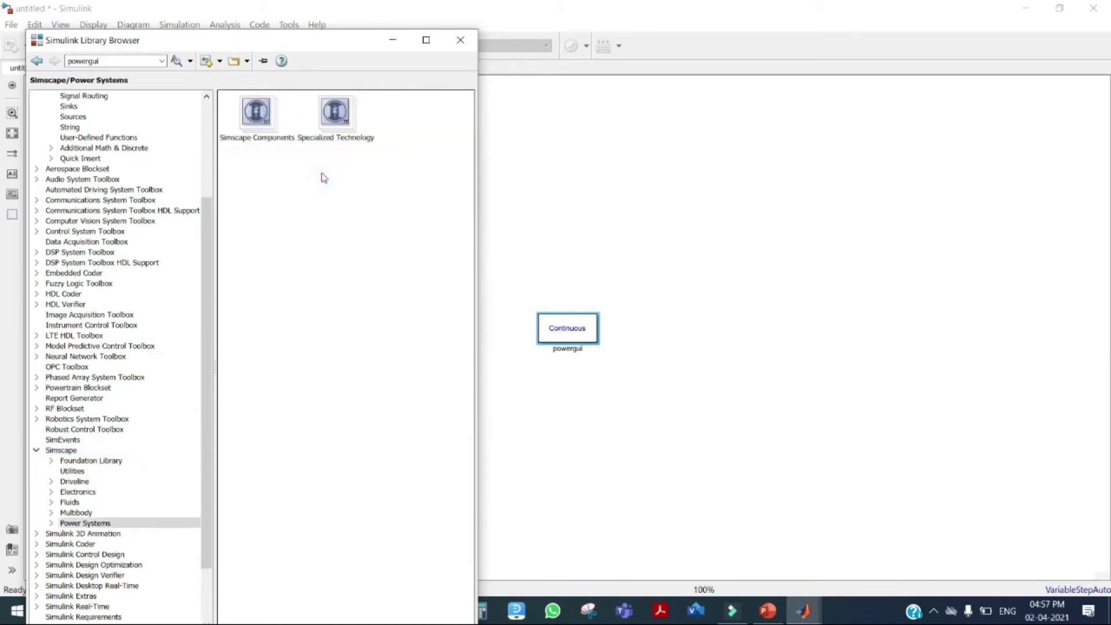
double_click(338, 122)
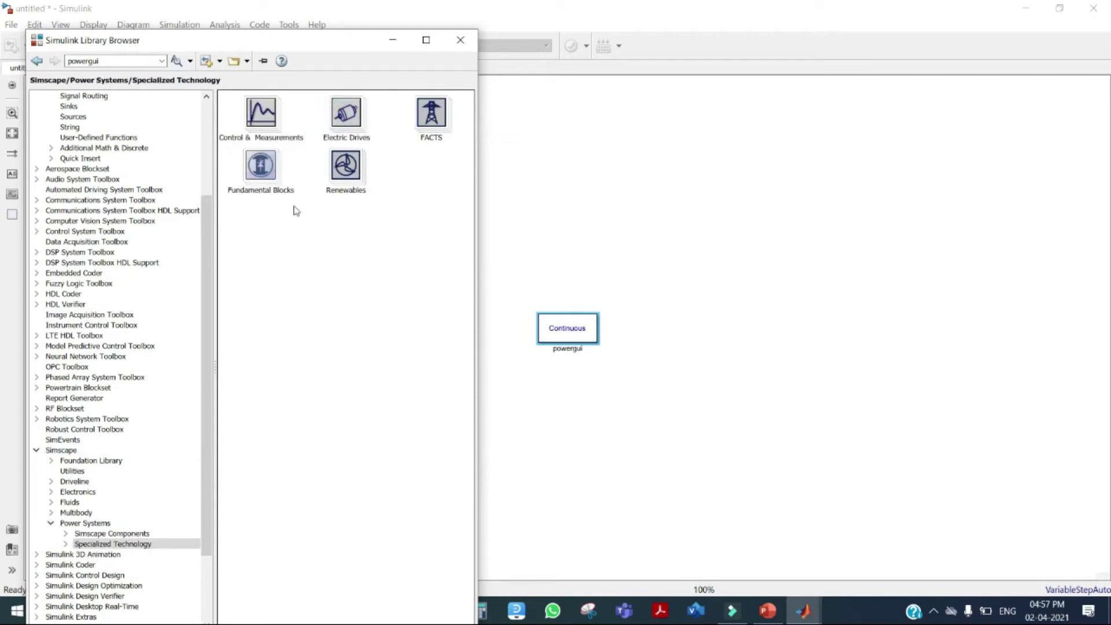
double_click(260, 167)
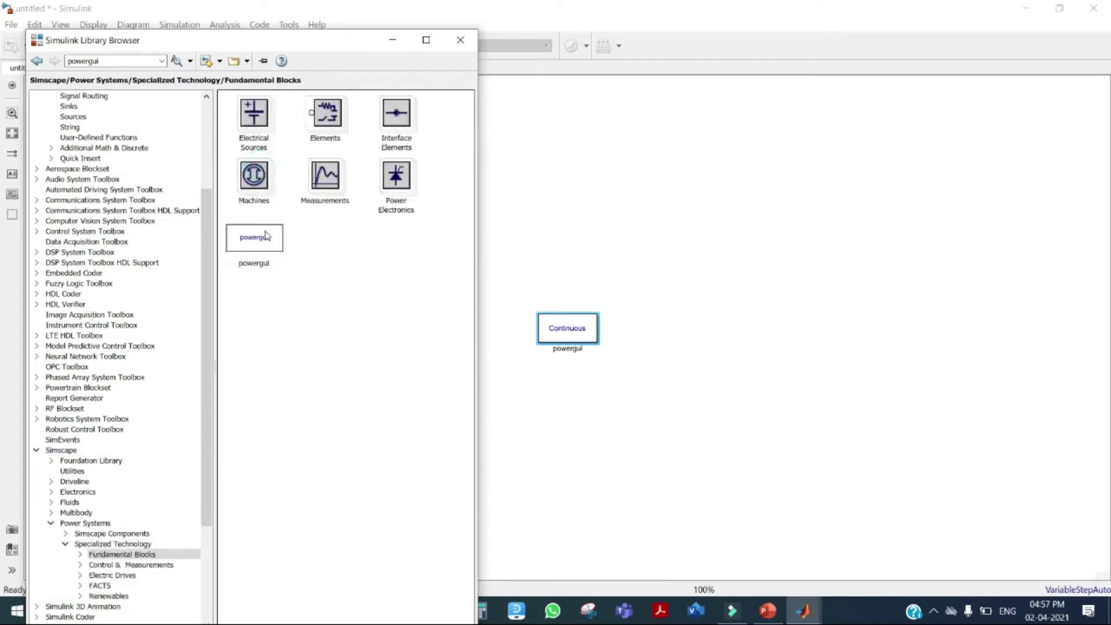
double_click(255, 118)
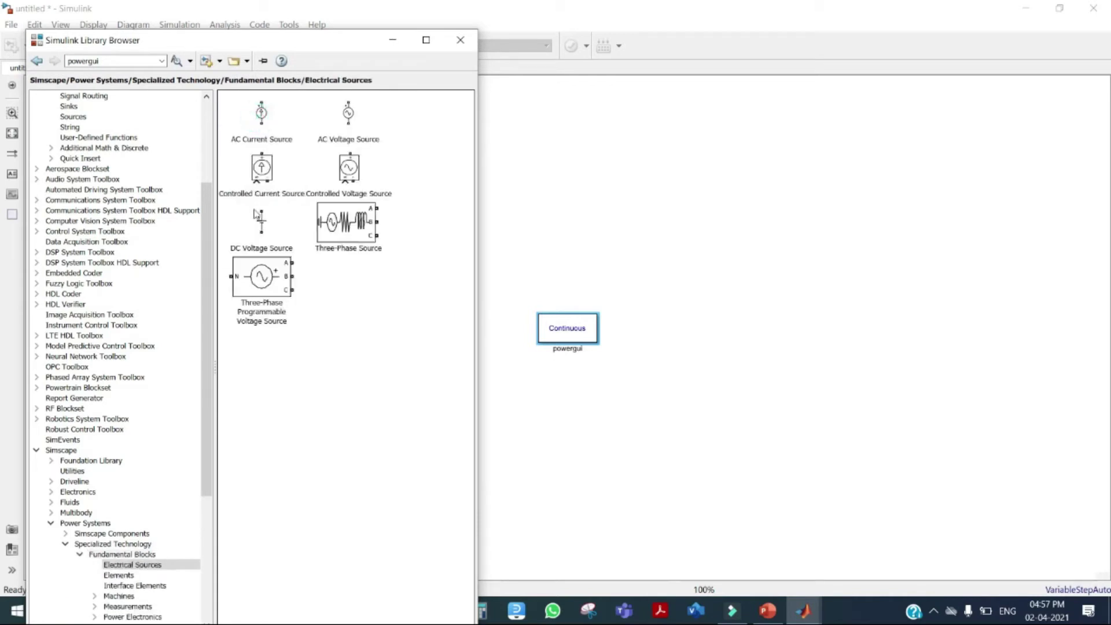
right_click(257, 217)
click(292, 225)
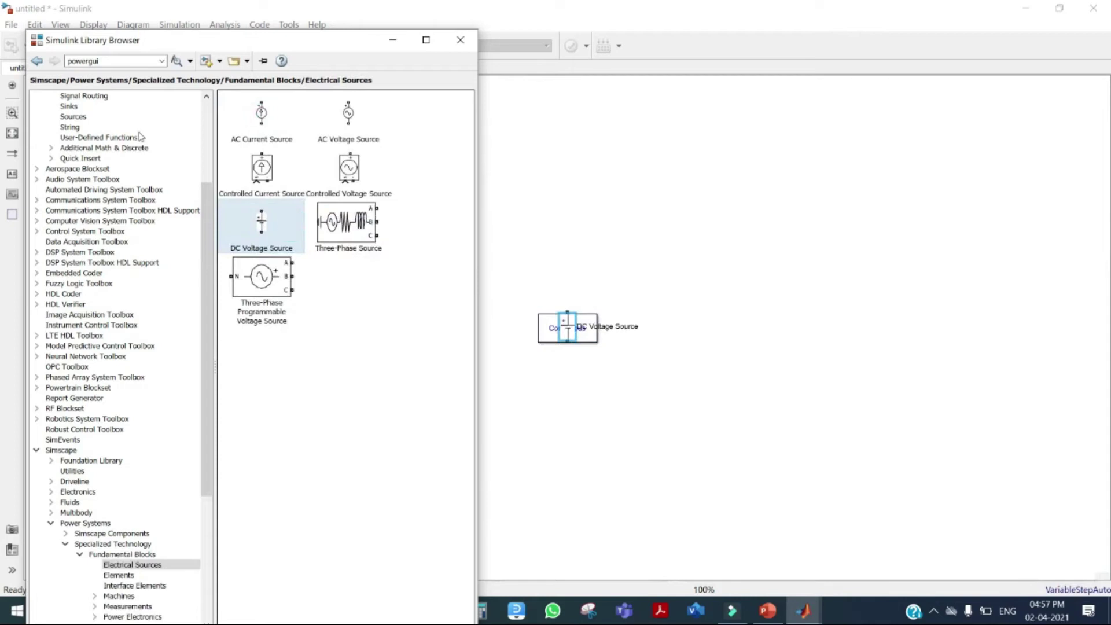
Add a Series RLC Branch block to the model from the Elements library in Fundamental Blocks
click(40, 61)
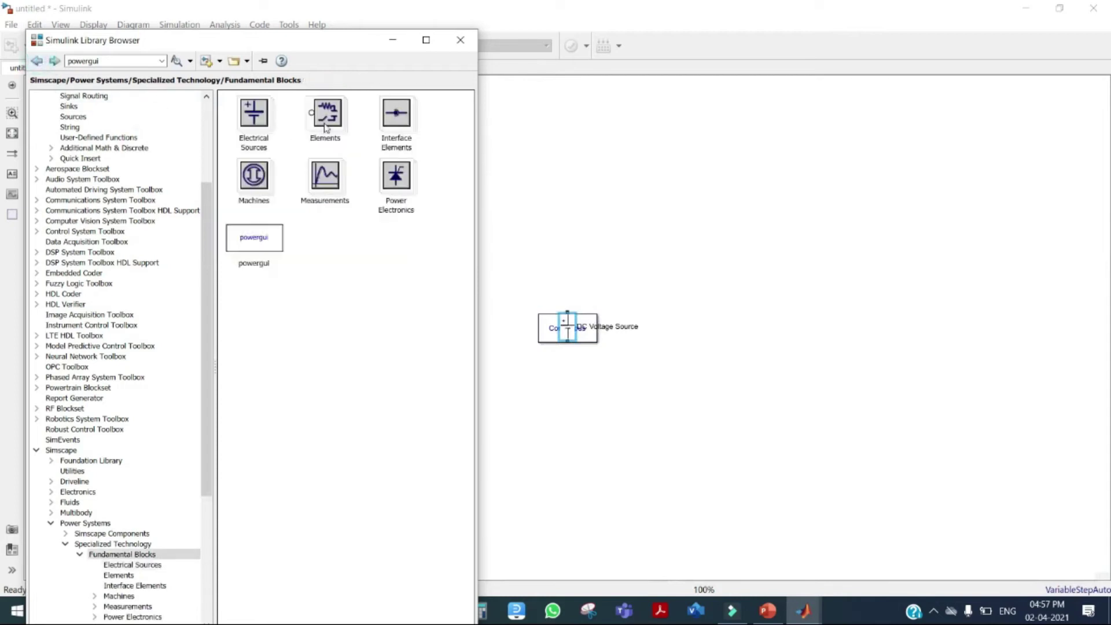
double_click(325, 125)
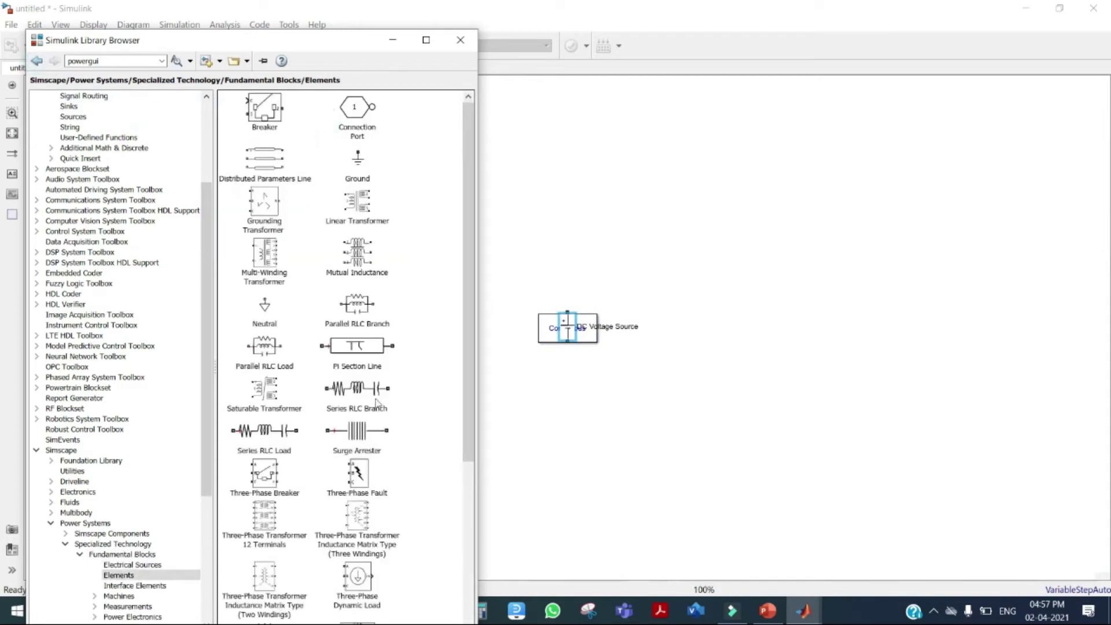
right_click(379, 396)
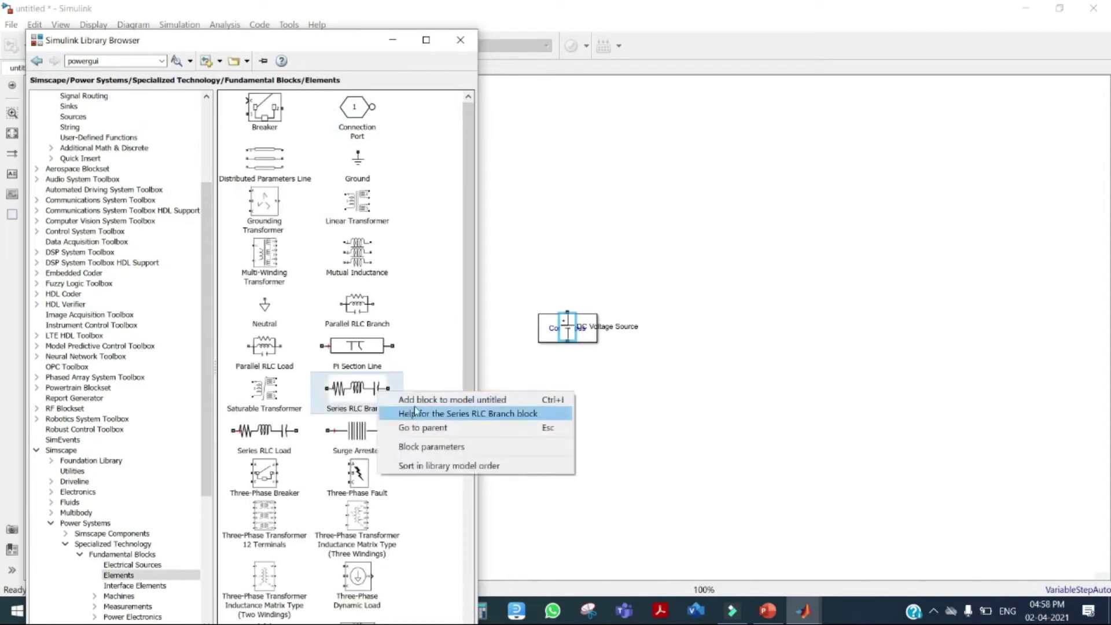
click(439, 397)
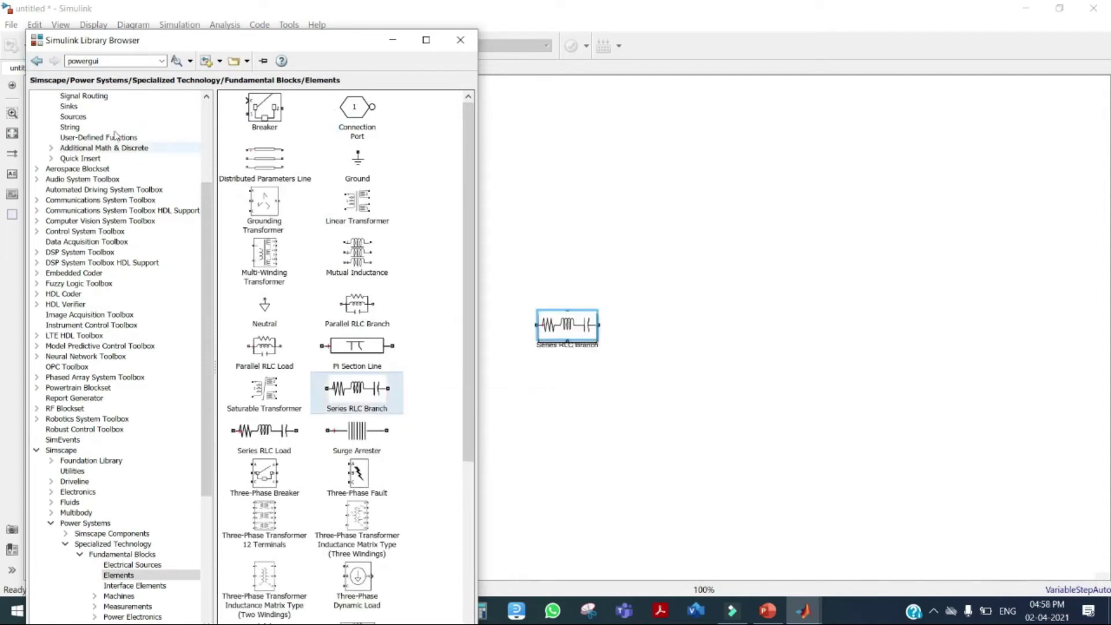
Add Current Measurement and Voltage Measurement blocks to the model from the Measurements library in Fundamental Blocks
click(37, 61)
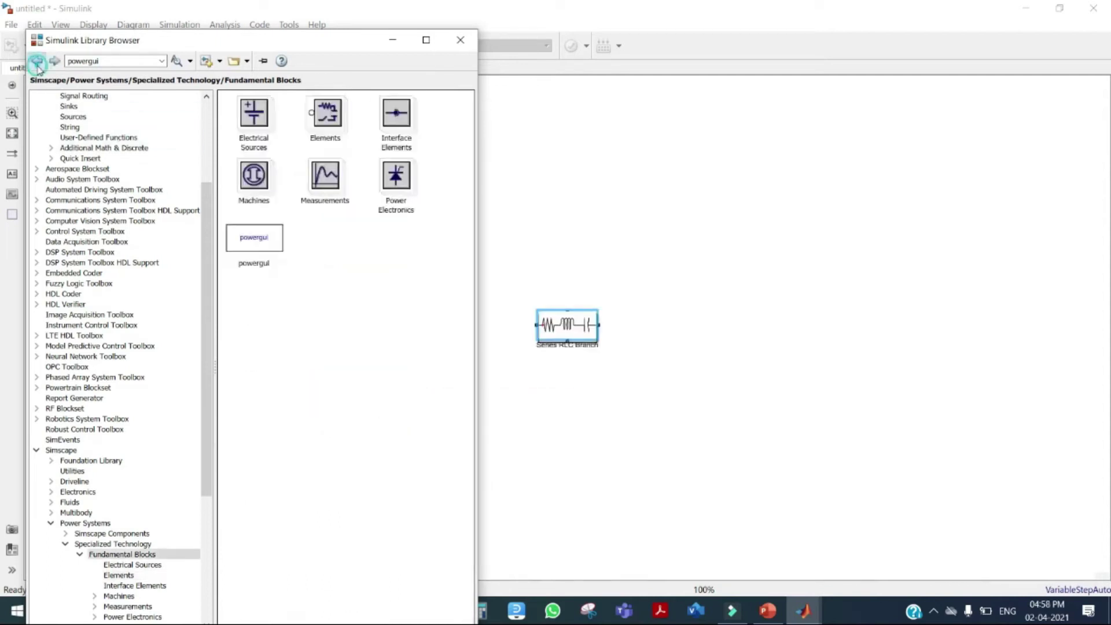
double_click(323, 191)
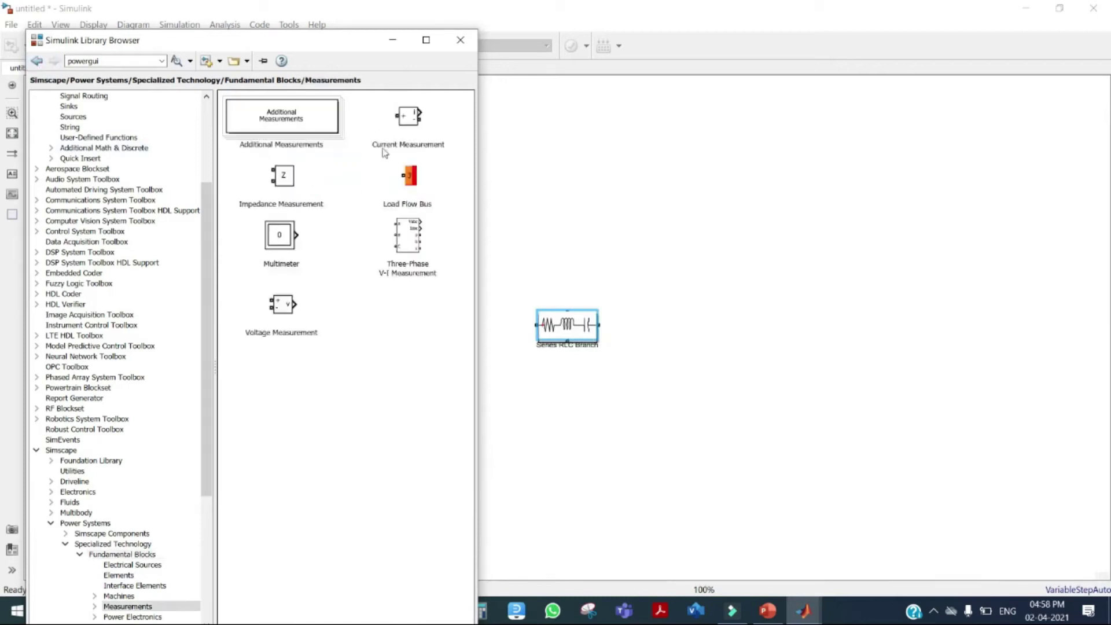
right_click(409, 123)
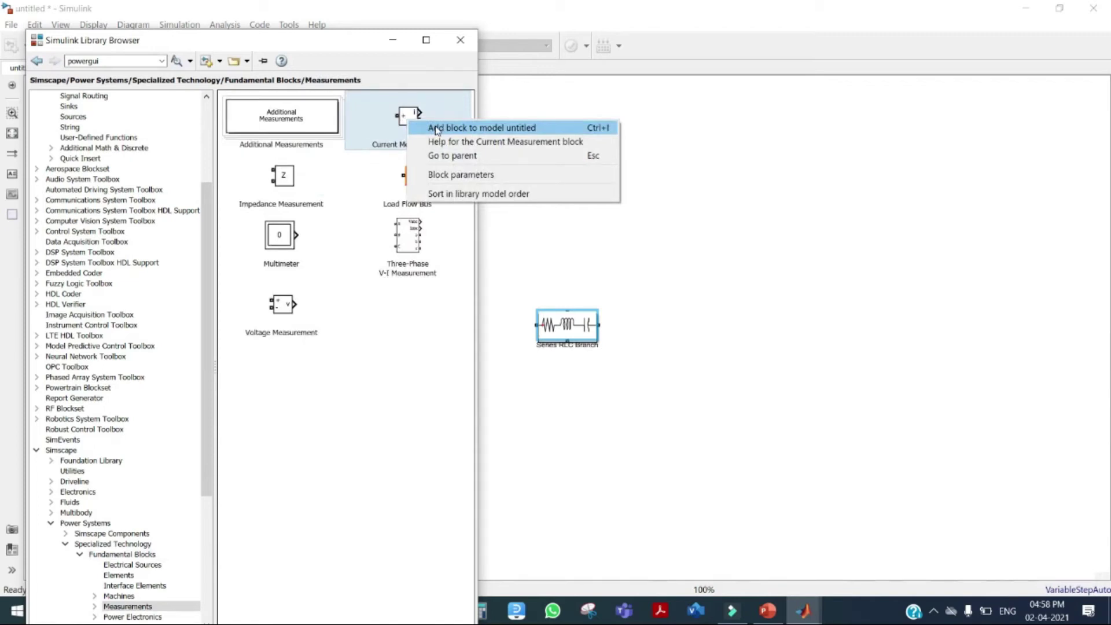
click(436, 128)
right_click(290, 306)
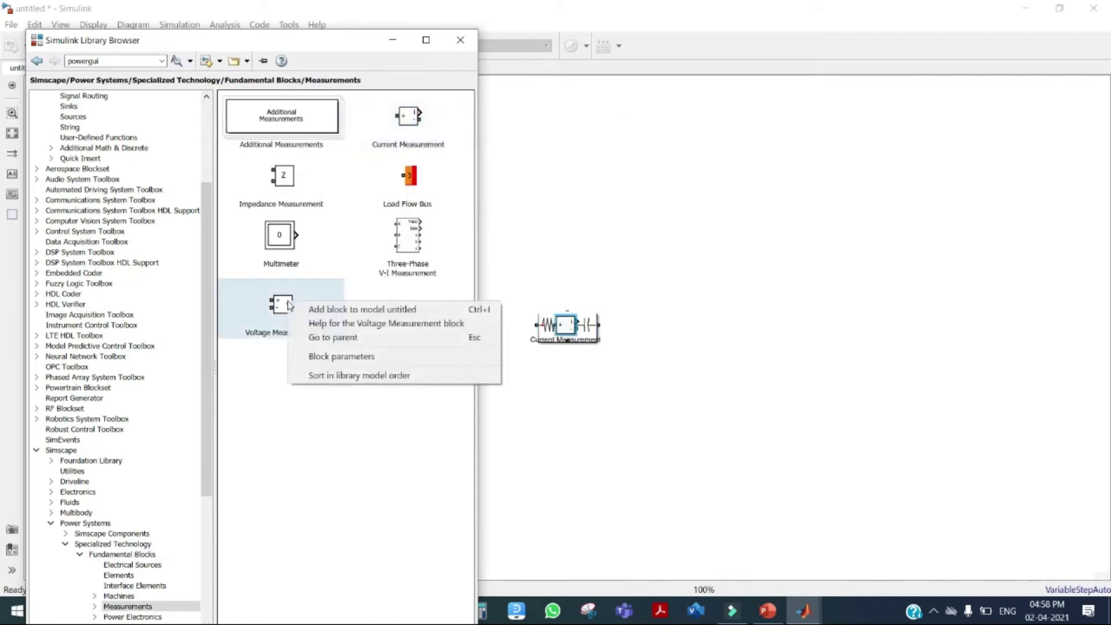
click(347, 310)
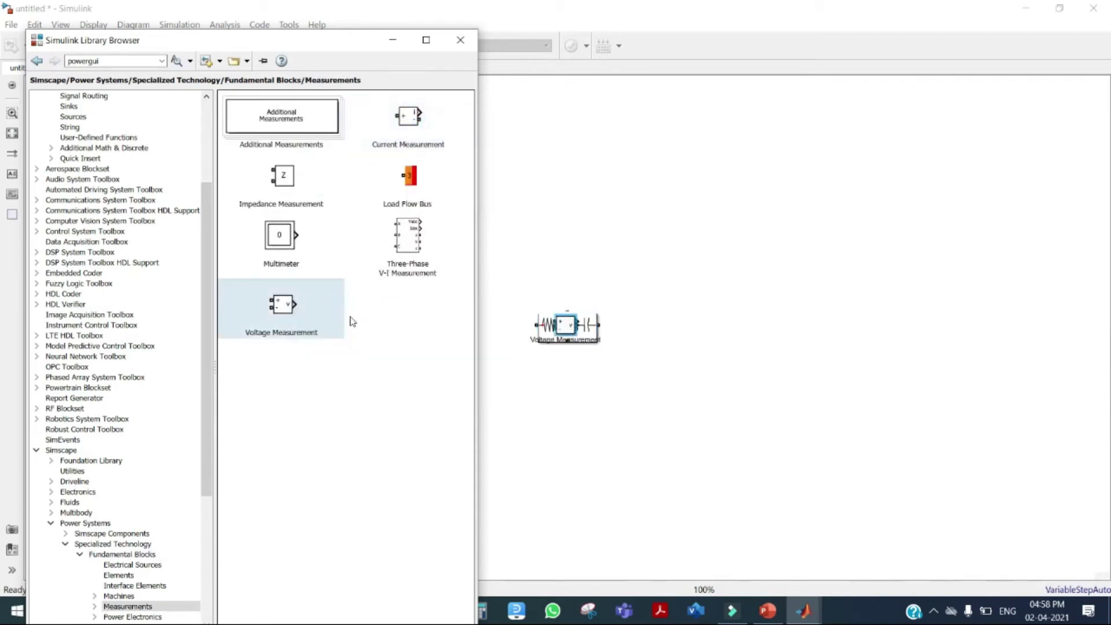
Add a Diode and an IGBT/Diode block to the model from the Power Electronics library in Fundamental Blocks
click(37, 61)
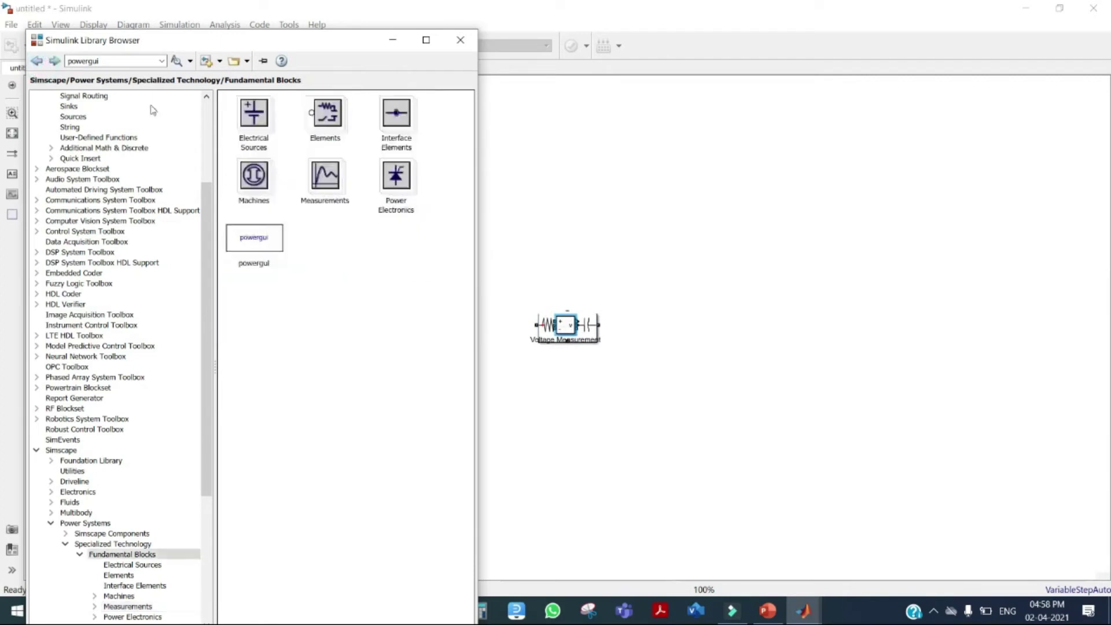
double_click(397, 184)
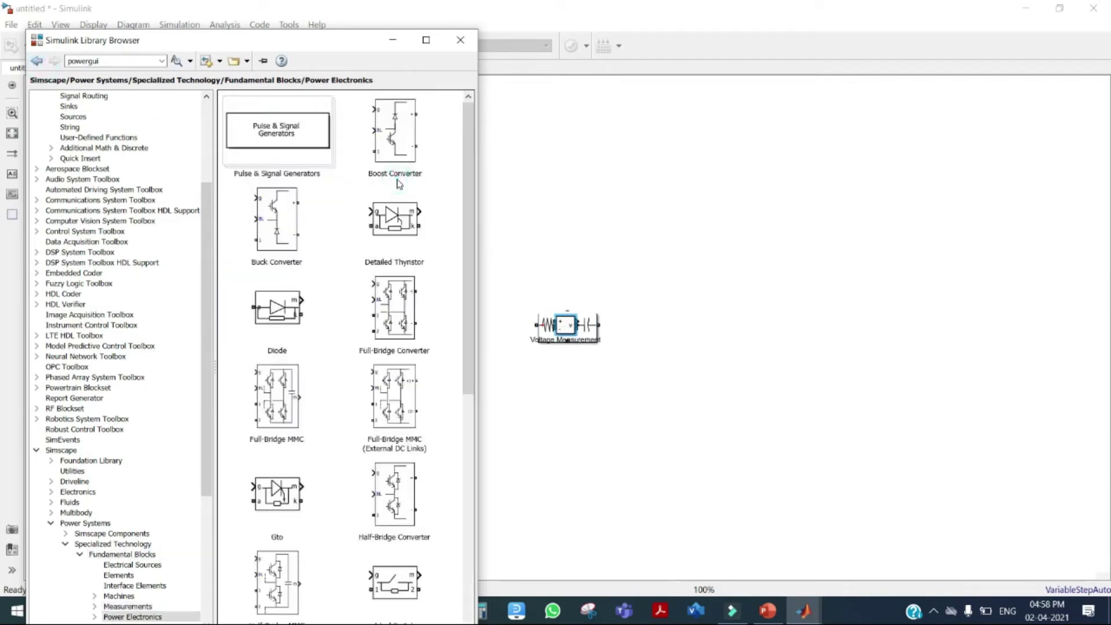
scroll(356, 311, down, 3)
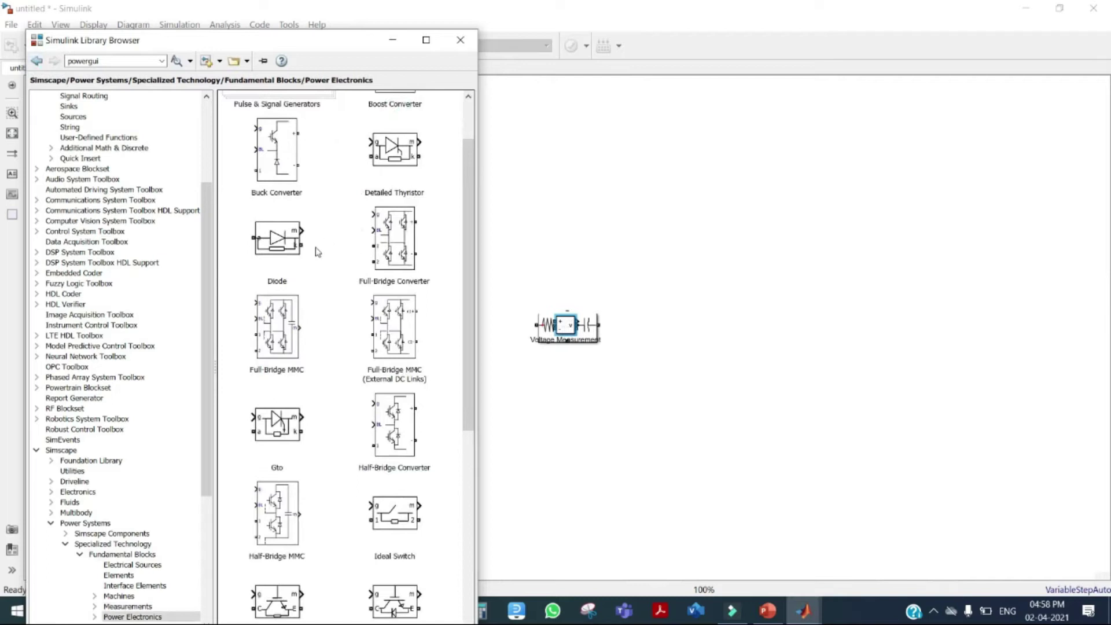
right_click(288, 248)
click(316, 255)
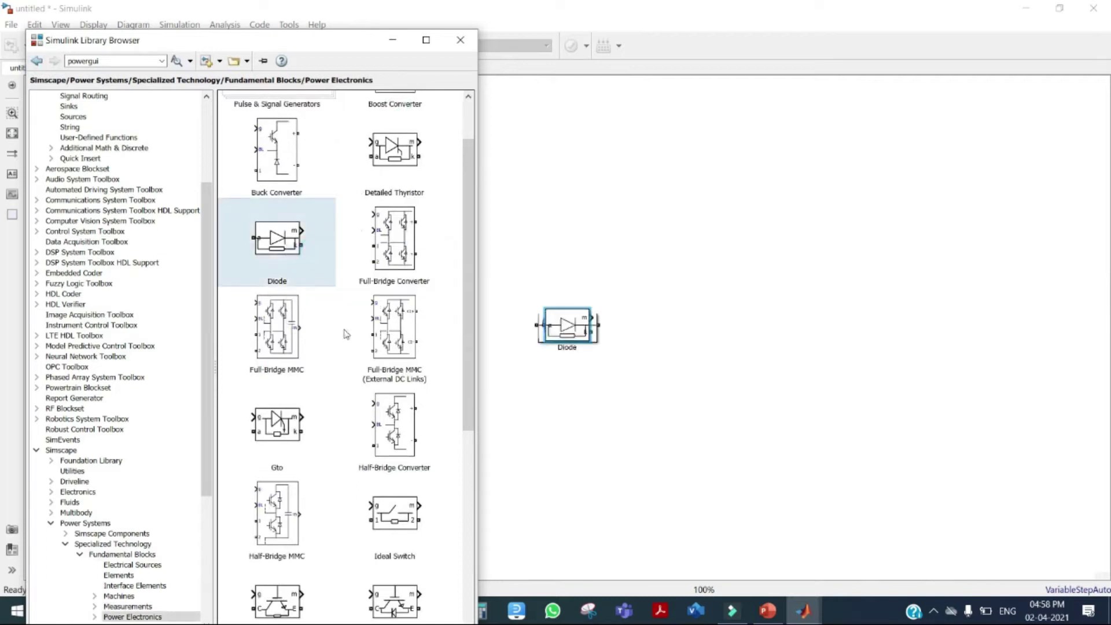
scroll(347, 338, down, 3)
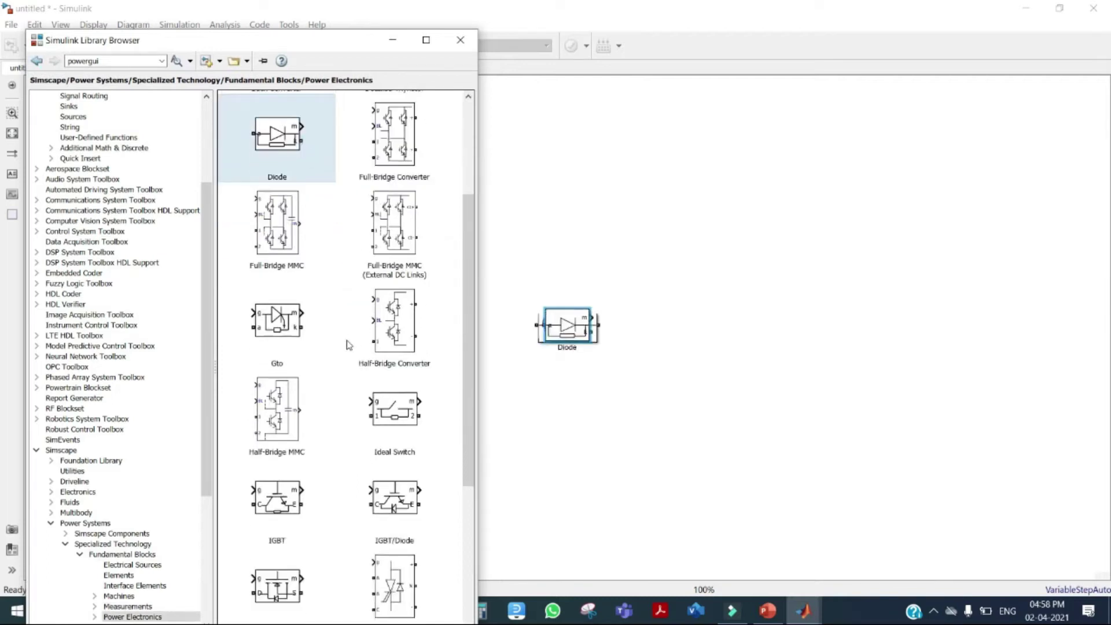
right_click(390, 502)
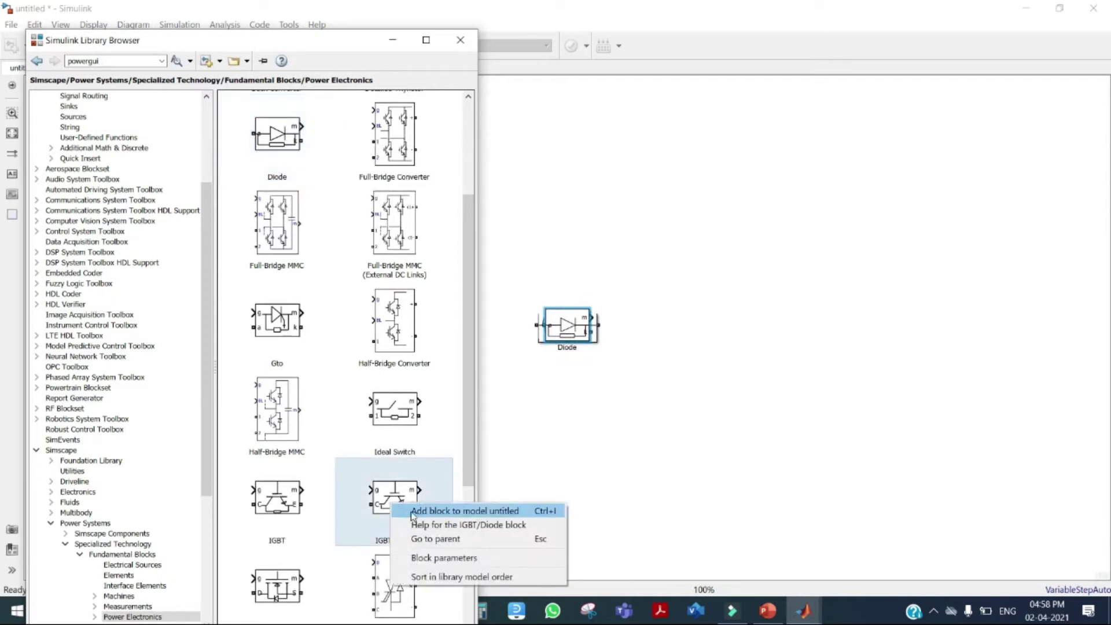
click(413, 512)
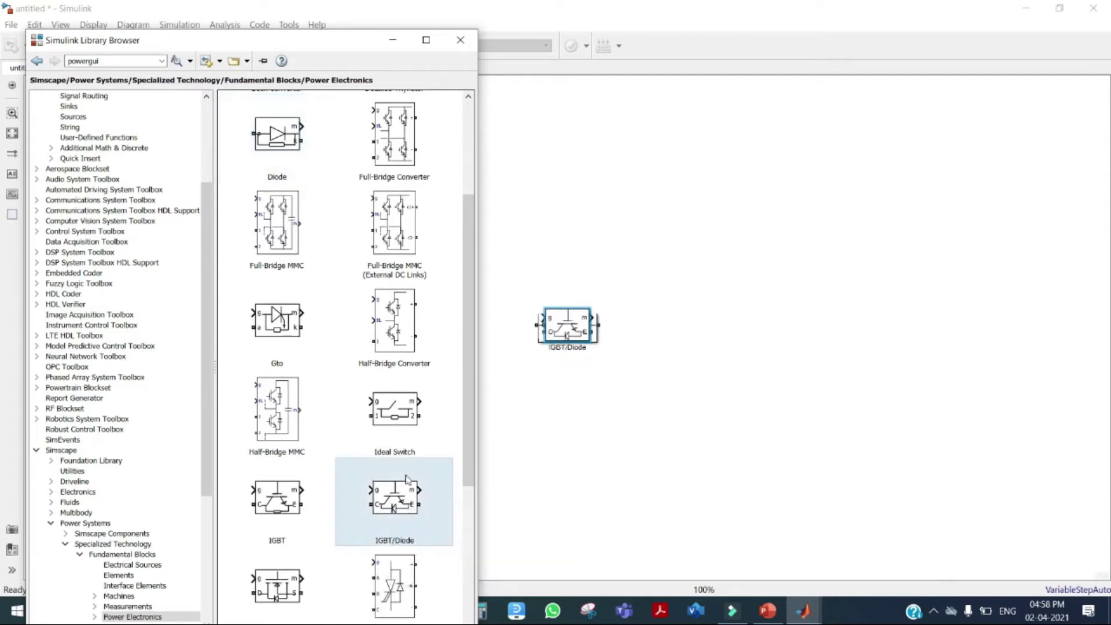
Search the library for "pulse", add the Pulse Generator from Simulink Sources, and move it up and left of the stacked blocks
click(124, 61)
text(pulse)
key(Return)
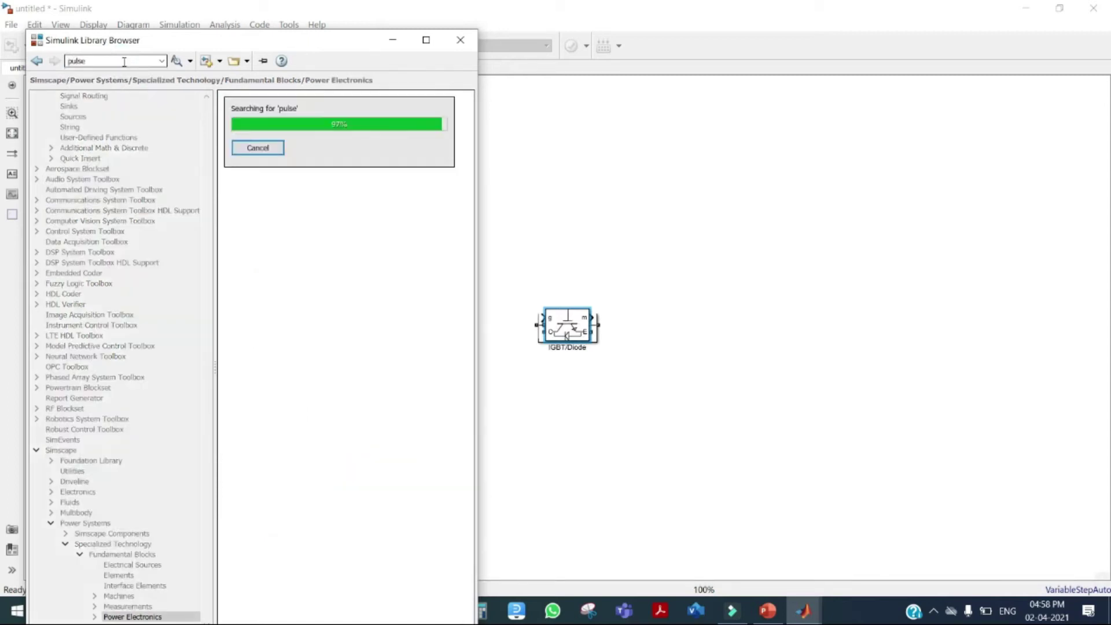
right_click(289, 145)
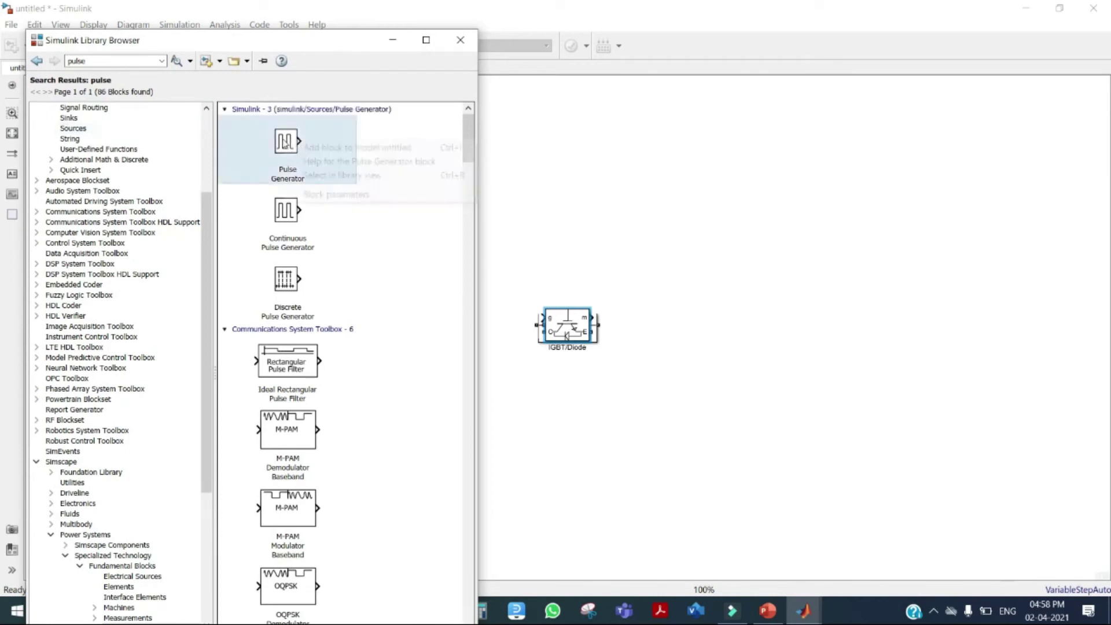
click(326, 151)
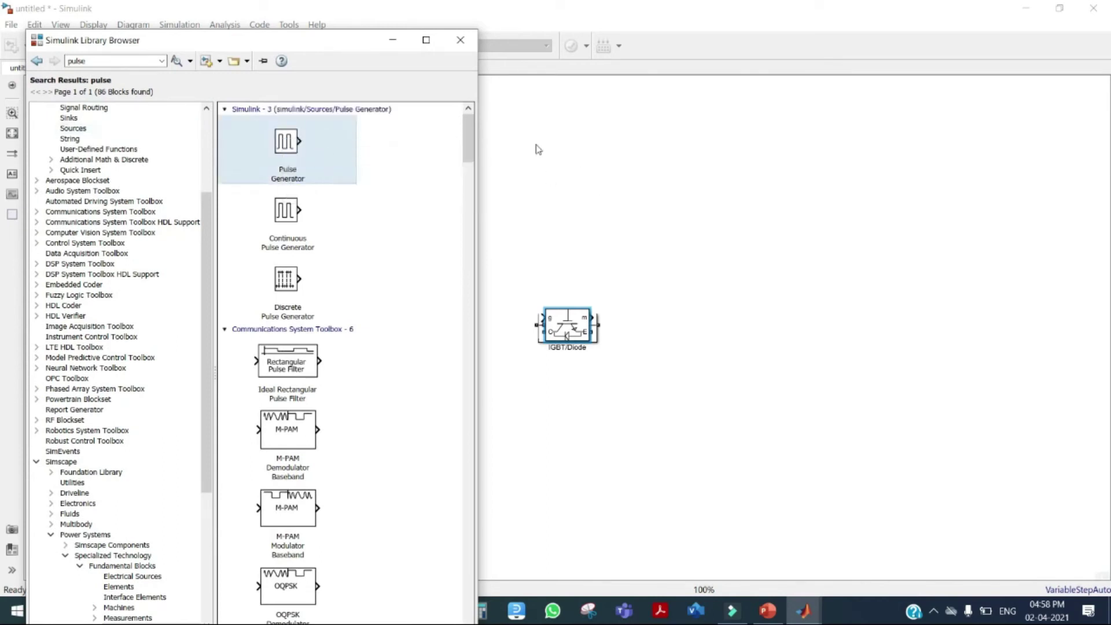
click(551, 166)
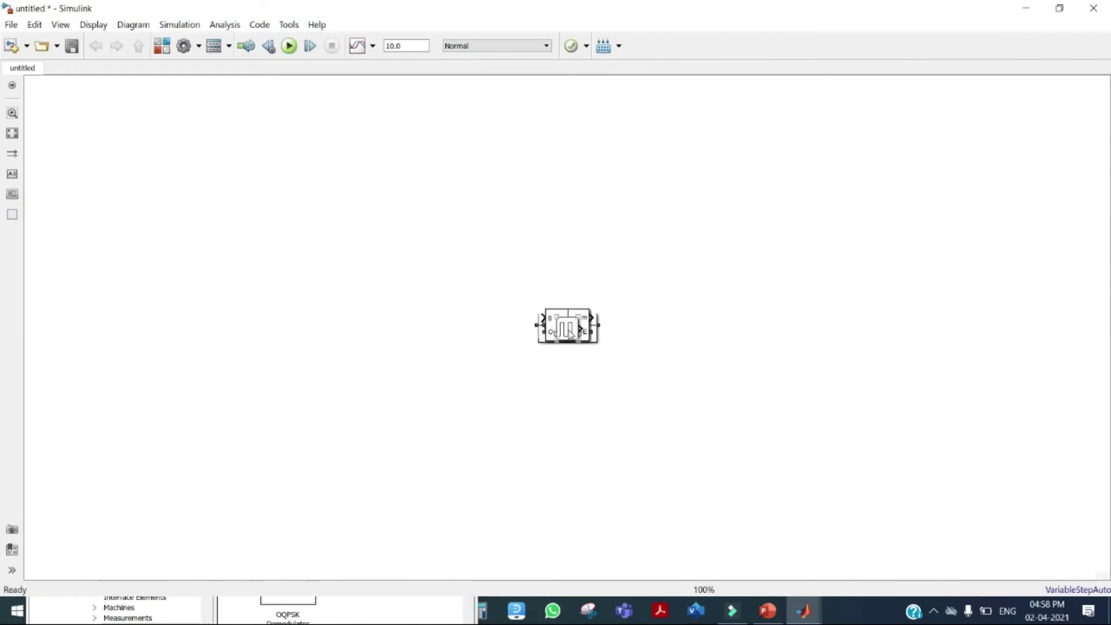
drag(570, 333, 282, 243)
drag(551, 322, 294, 208)
click(457, 325)
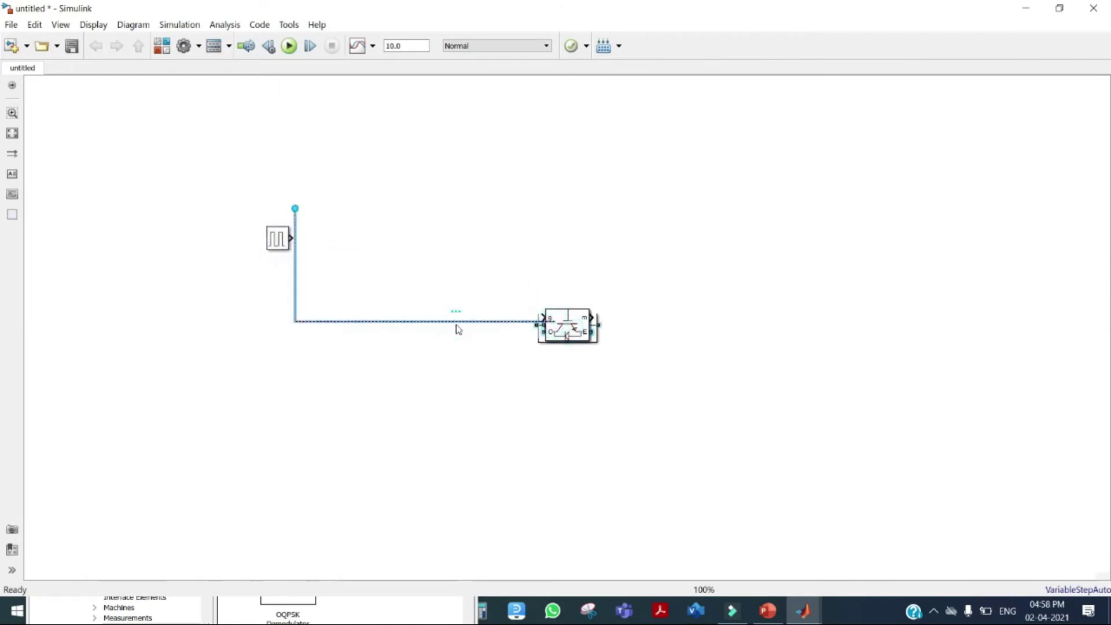
key(Delete)
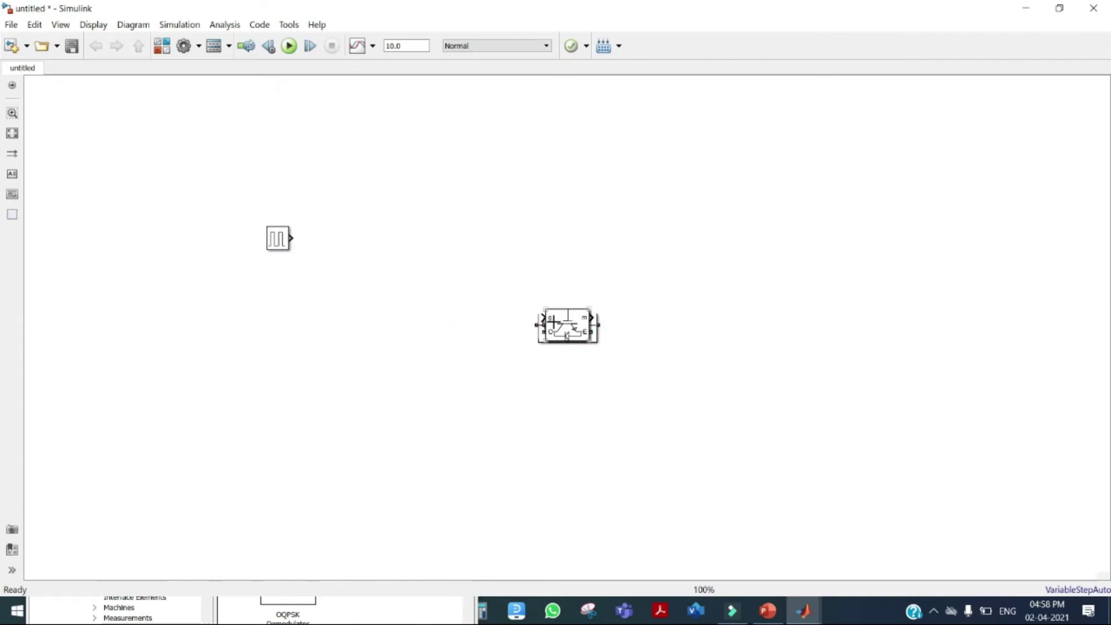
Spread the stacked IGBT/Diode, Diode, voltage and current measurement, Series RLC Branch and DC Voltage Source blocks apart around the powergui block
drag(555, 325, 266, 339)
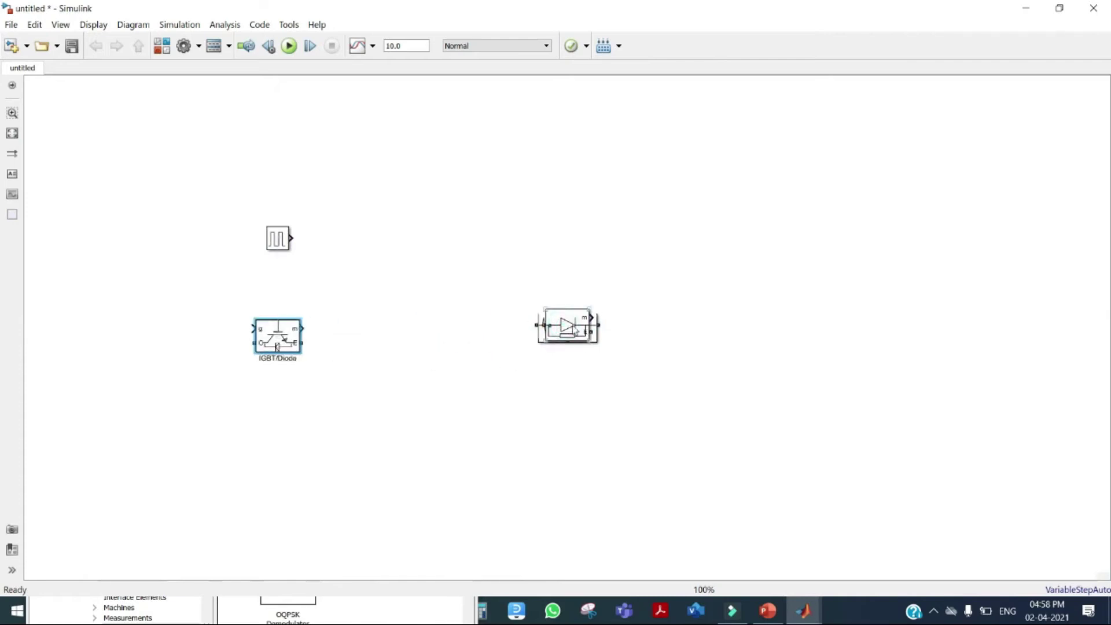
drag(570, 328, 295, 416)
drag(561, 325, 565, 192)
drag(564, 327, 723, 325)
drag(577, 329, 368, 336)
drag(261, 335, 456, 284)
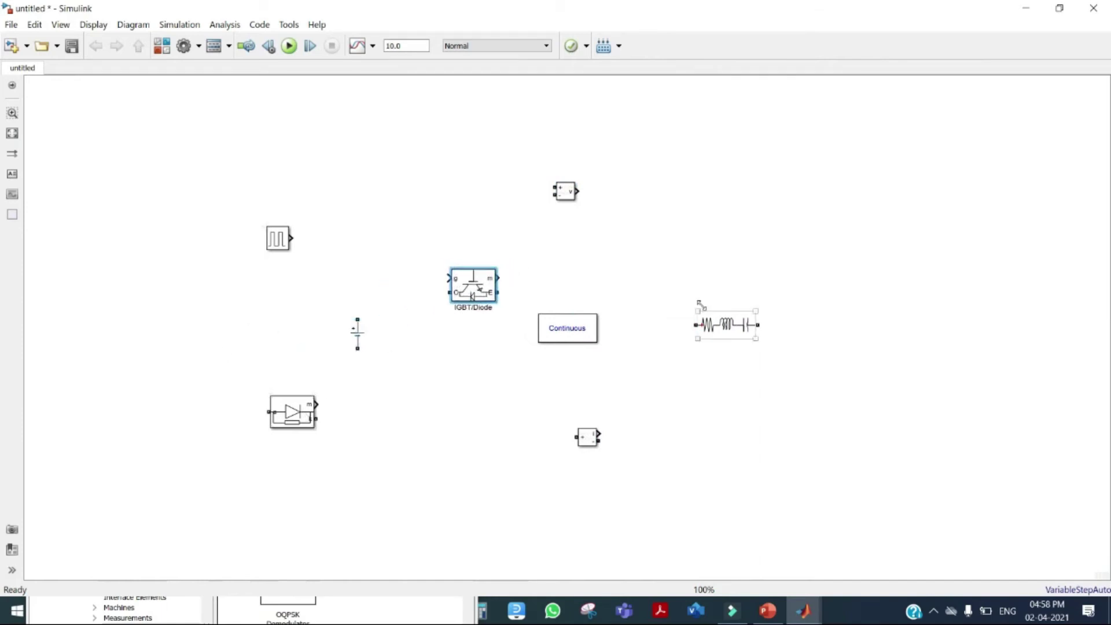
Move the powergui block to the upper-left area of the model and connect the Pulse Generator output to the IGBT/Diode gate
drag(563, 332, 186, 159)
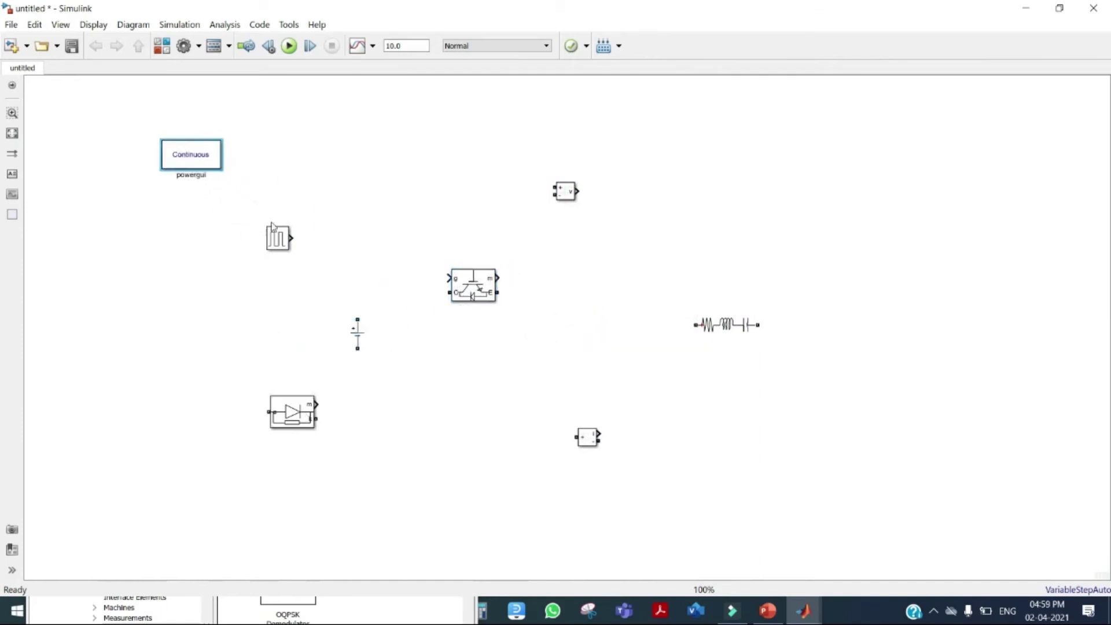
drag(274, 230, 447, 279)
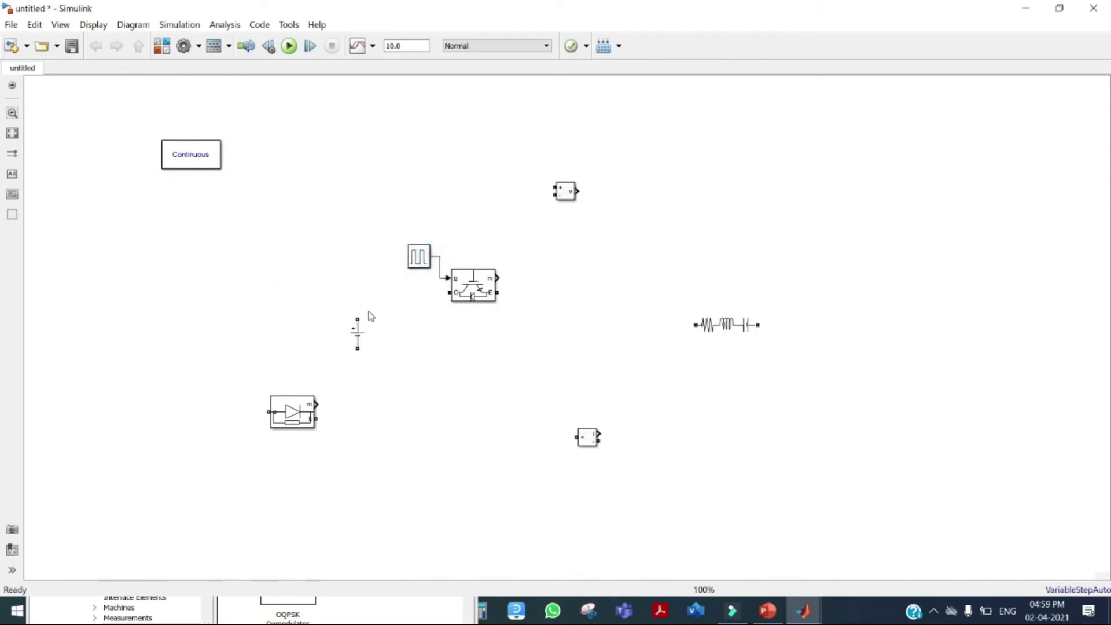
Turn off the measurement port of the IGBT/Diode block
double_click(478, 292)
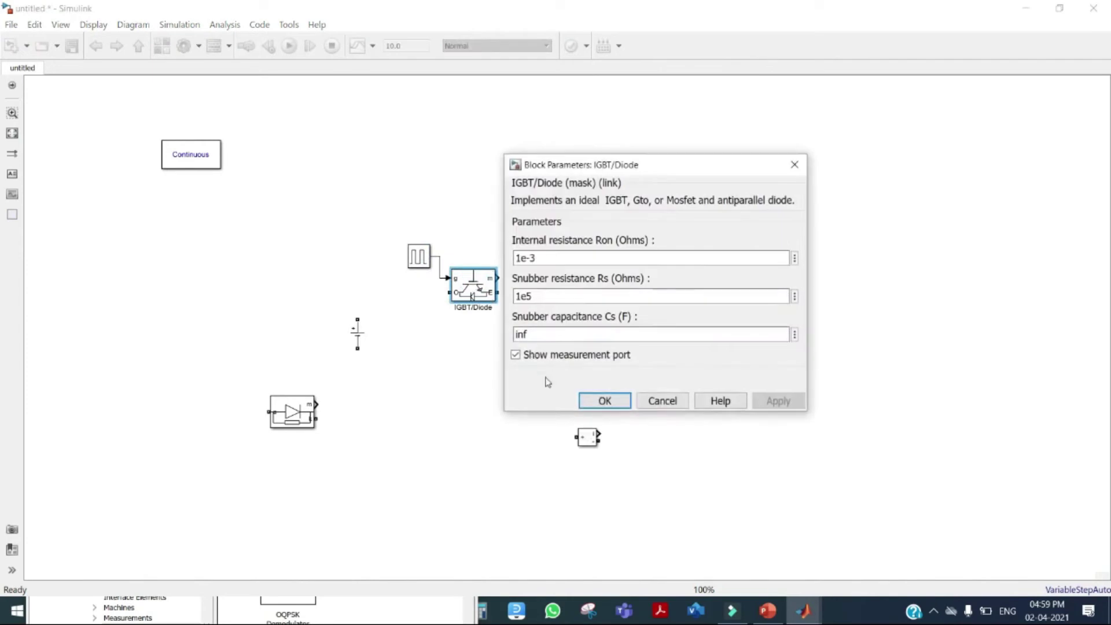
click(542, 359)
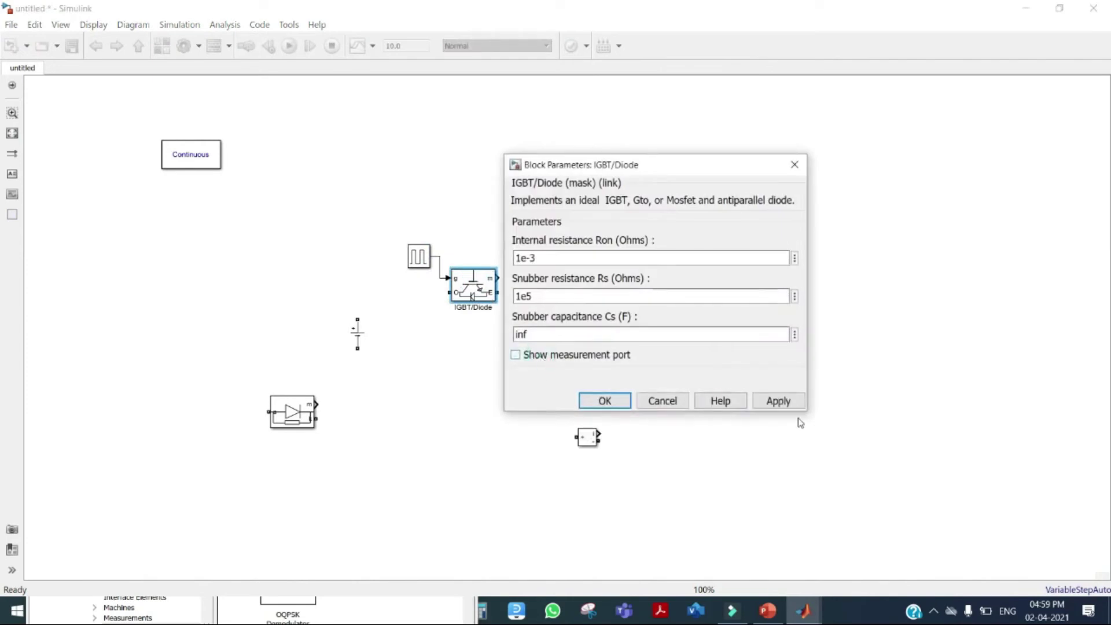
click(778, 401)
click(613, 401)
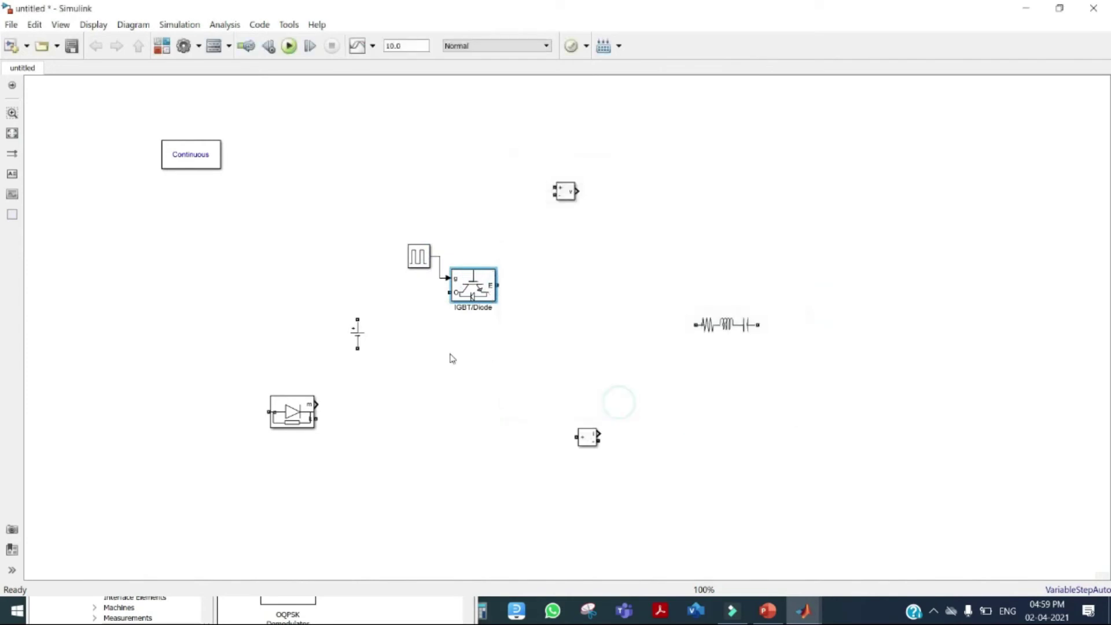
Place the Diode below and right of the IGBT/Diode and turn off its measurement port
drag(296, 422, 588, 373)
double_click(588, 375)
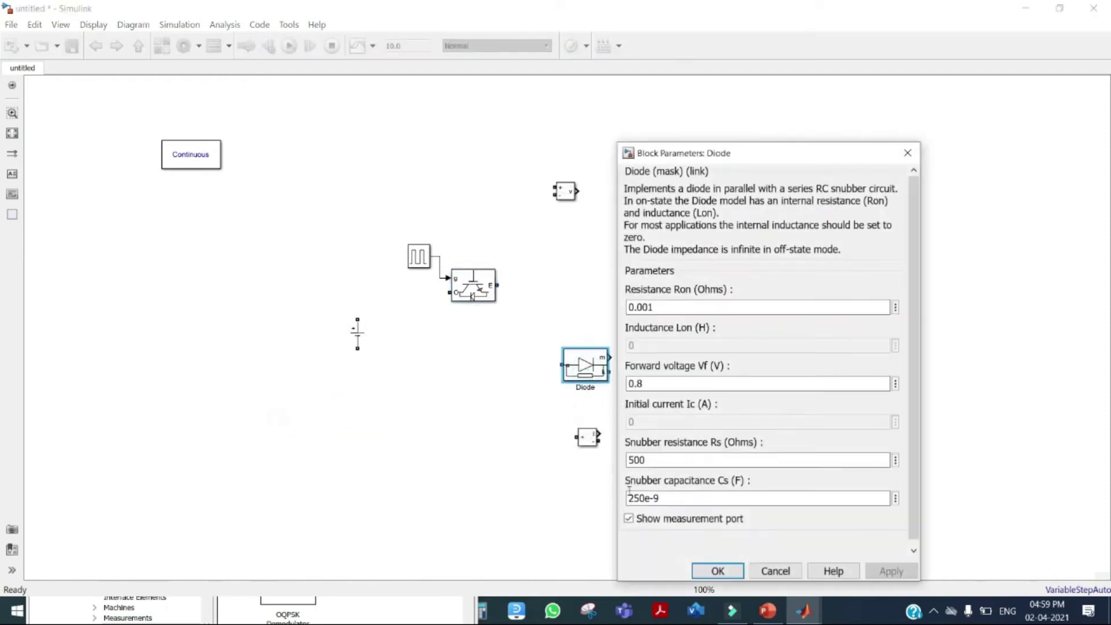
click(652, 520)
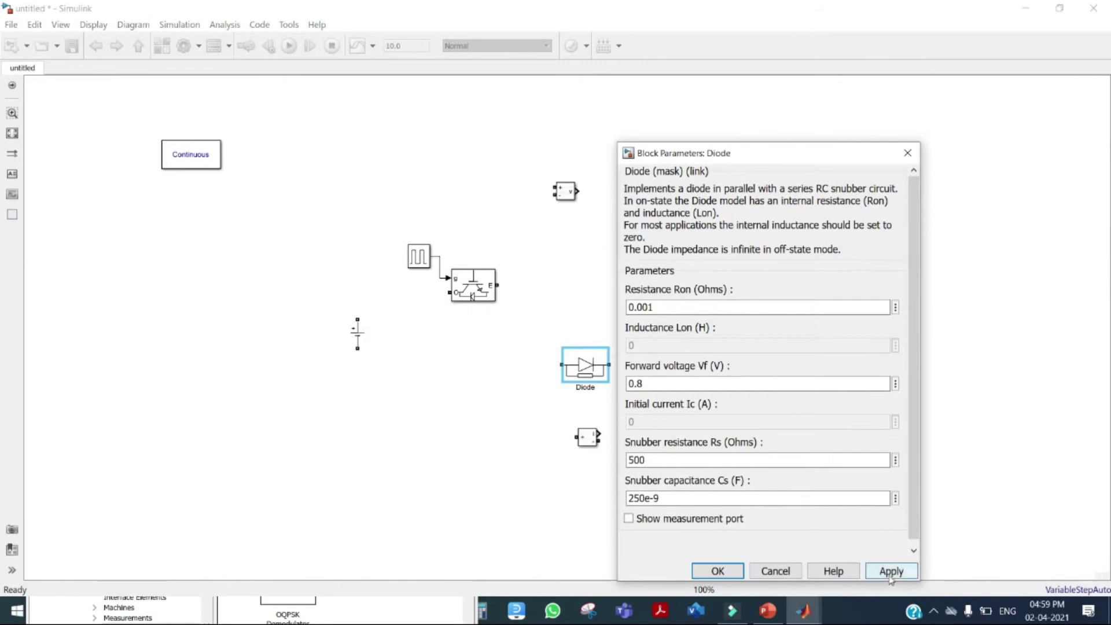
click(718, 571)
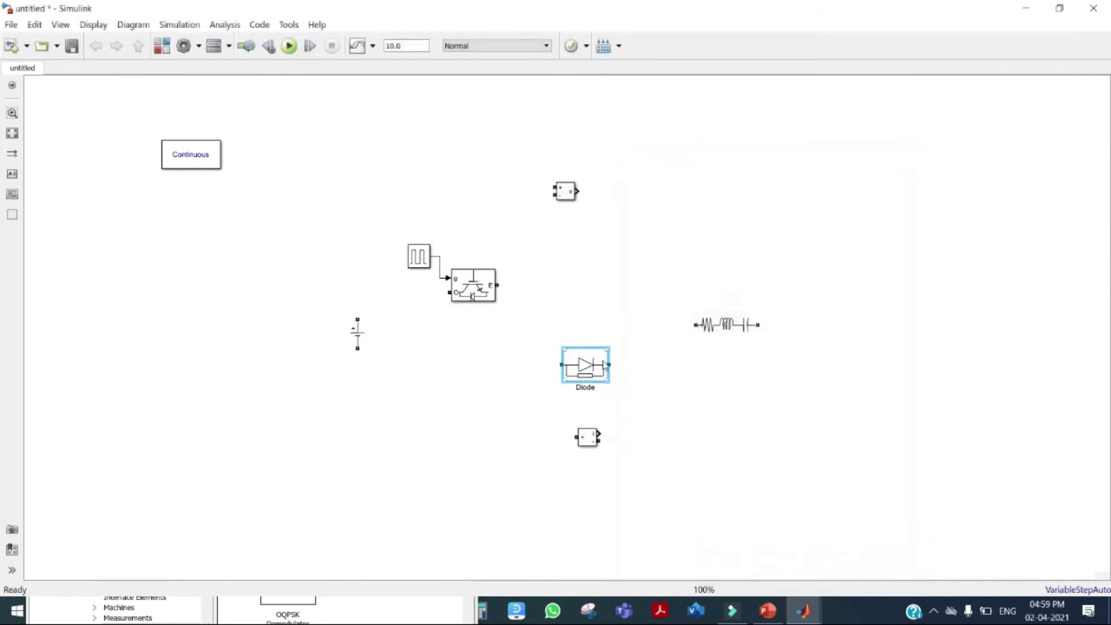
Rotate the Diode in 90-degree turns until it stands vertically with its cathode facing up
key(ctrl+r)
key(ctrl+r)
key(ctrl+r)
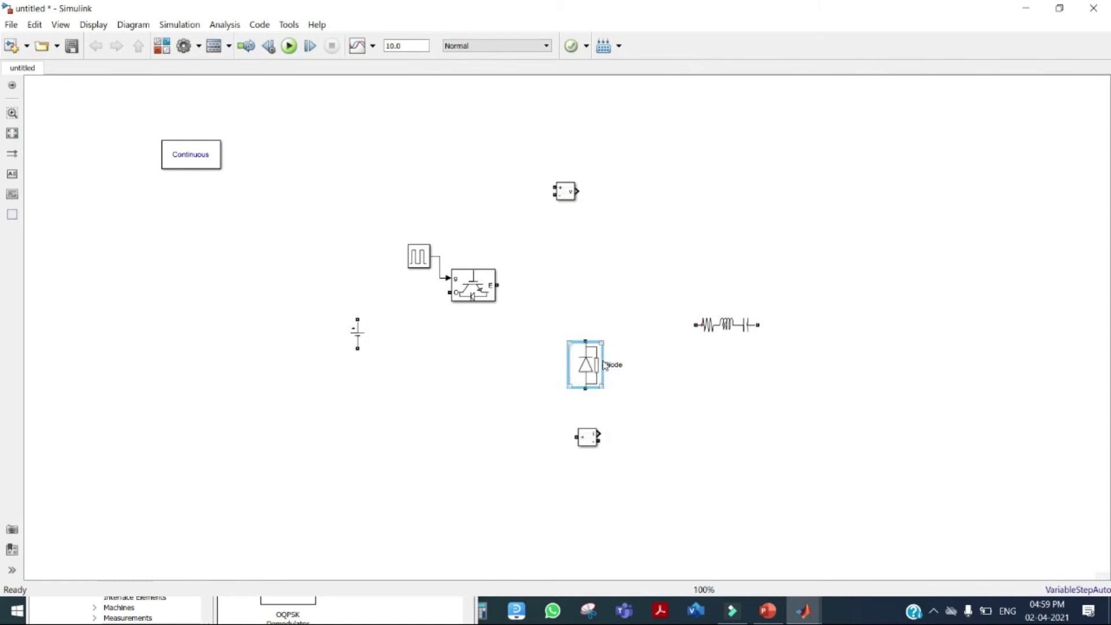
Move the DC Voltage Source slightly down and set its amplitude to 12 V
drag(360, 335, 361, 350)
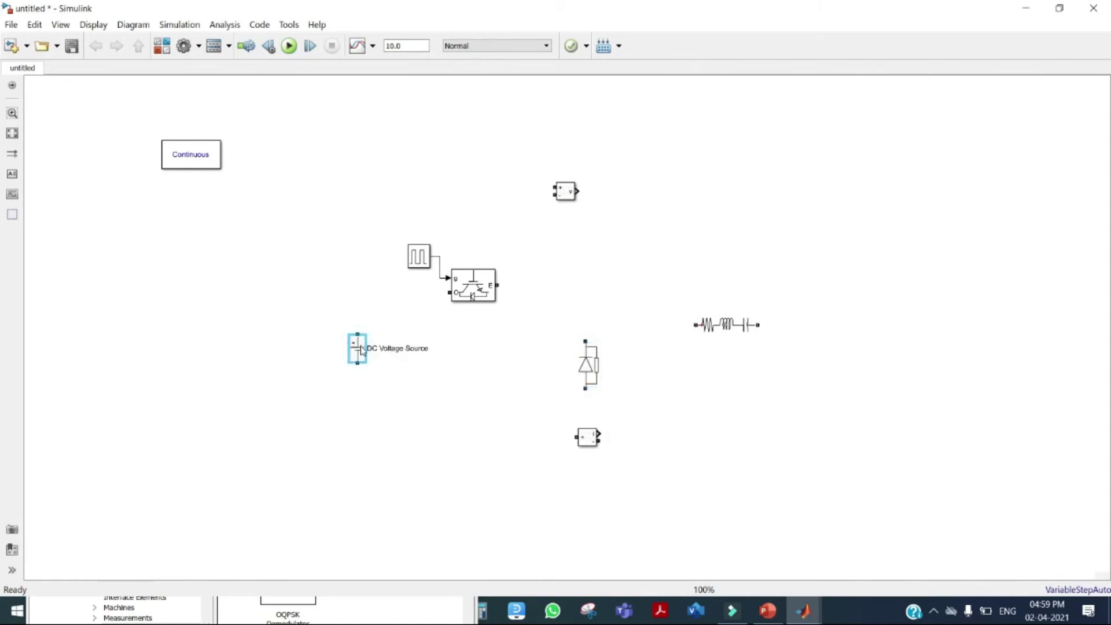
double_click(361, 350)
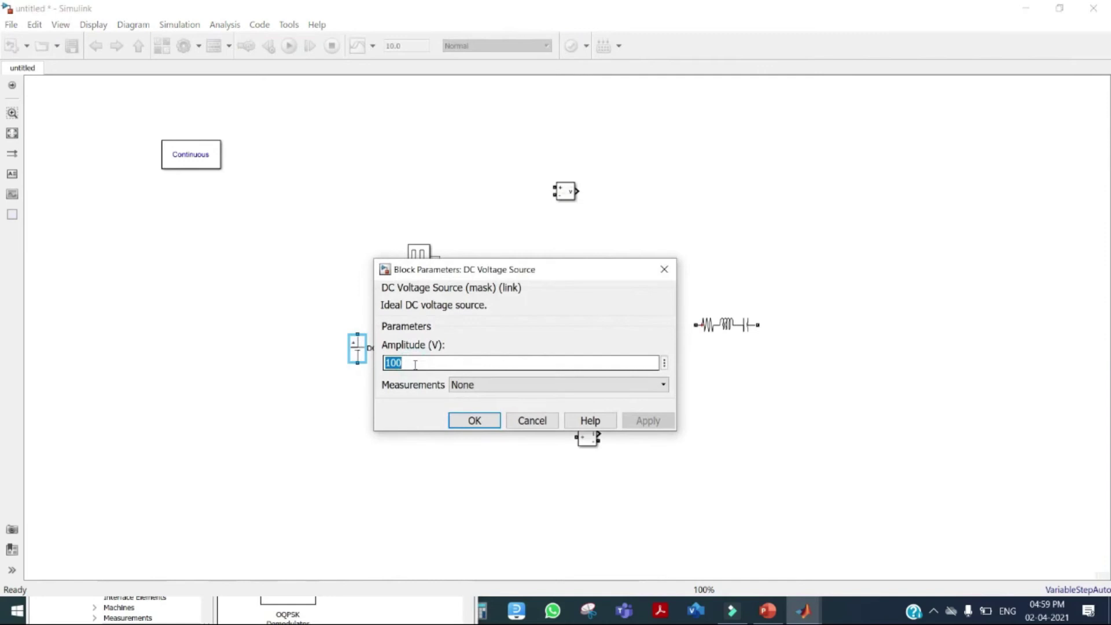
text(12)
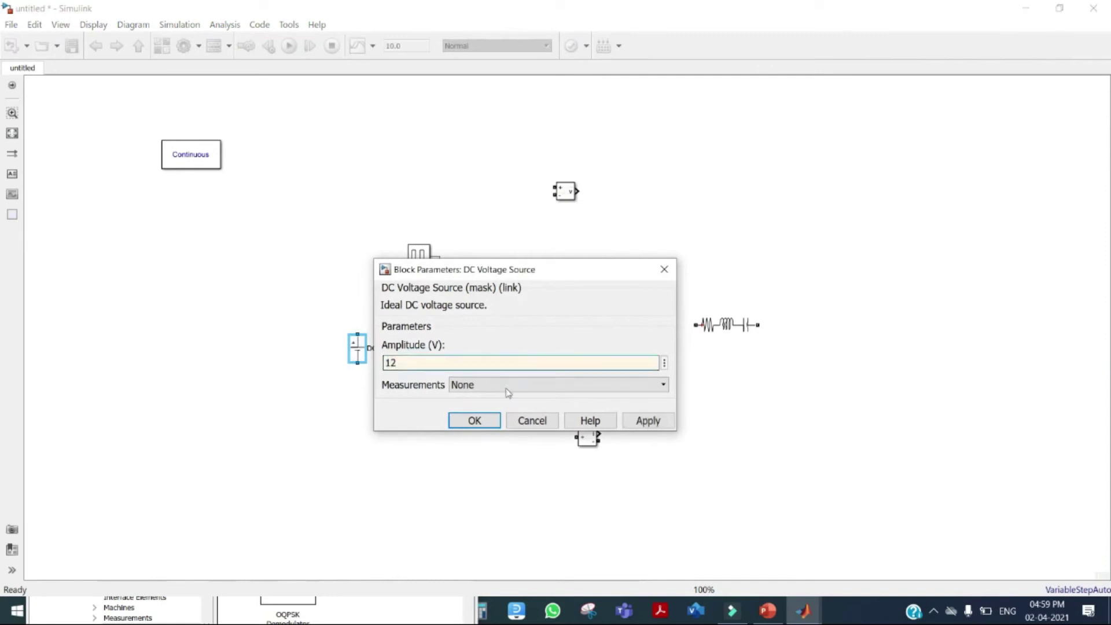
click(648, 421)
click(483, 421)
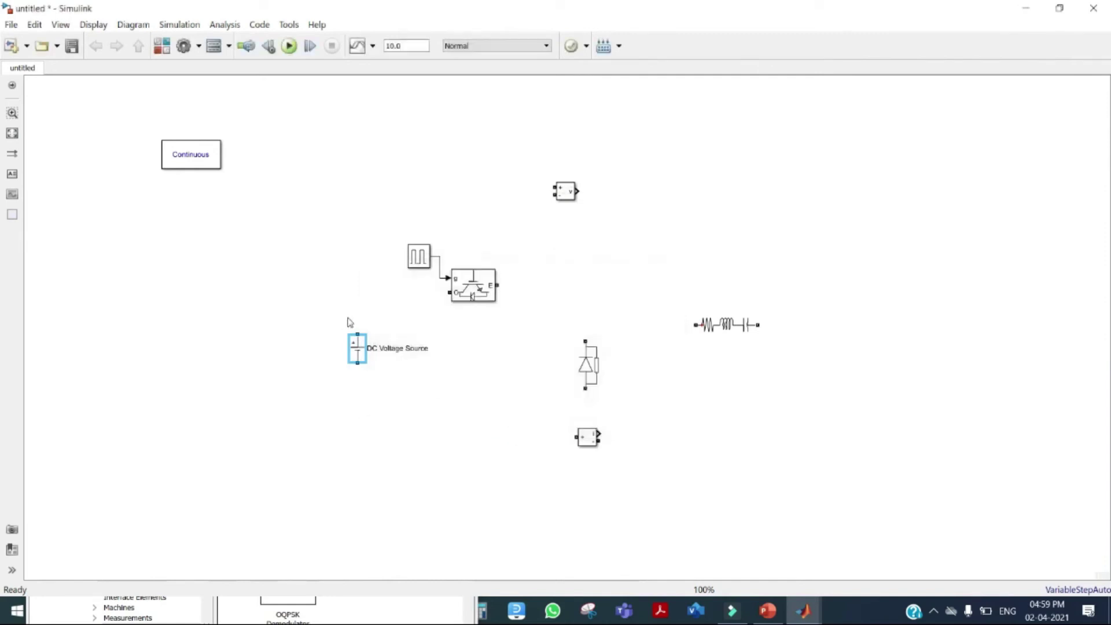
Wire the DC source's positive terminal to the IGBT collector and the emitter to the Diode's cathode, and shift the Pulse Generator up and left
mouse_move(357, 331)
mouse_down()
mouse_move(384, 290)
mouse_move(580, 314)
mouse_move(584, 337)
mouse_move(564, 382)
mouse_up()
click(591, 374)
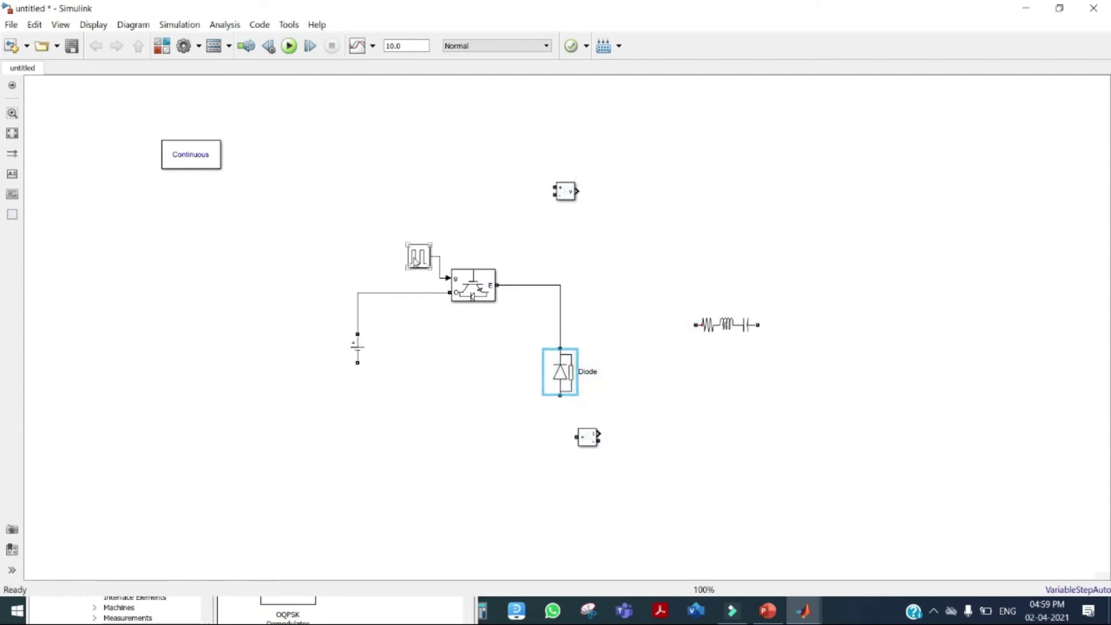
drag(415, 258, 370, 236)
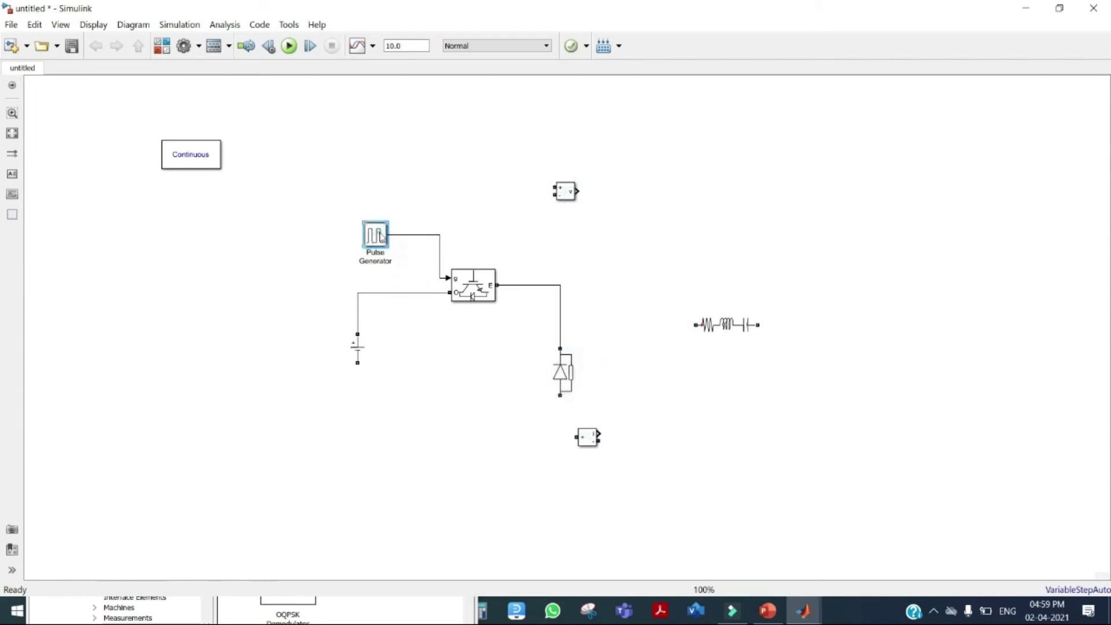
Set the Pulse Generator's period to 1/10000 s and its pulse width to 60 % of the period
double_click(380, 236)
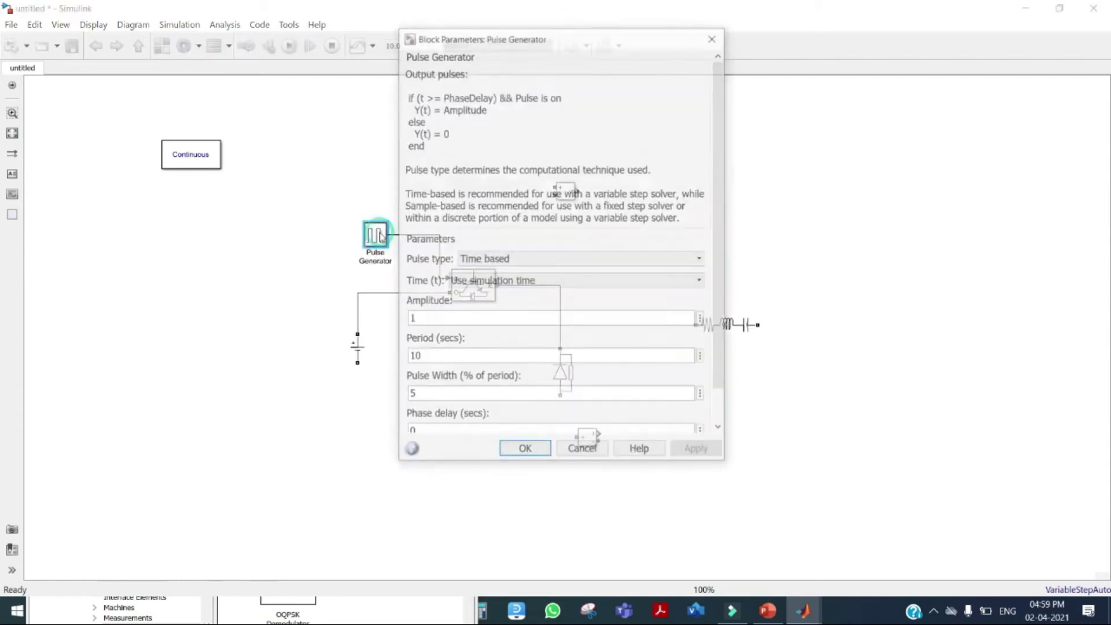
double_click(439, 355)
key(BackSpace)
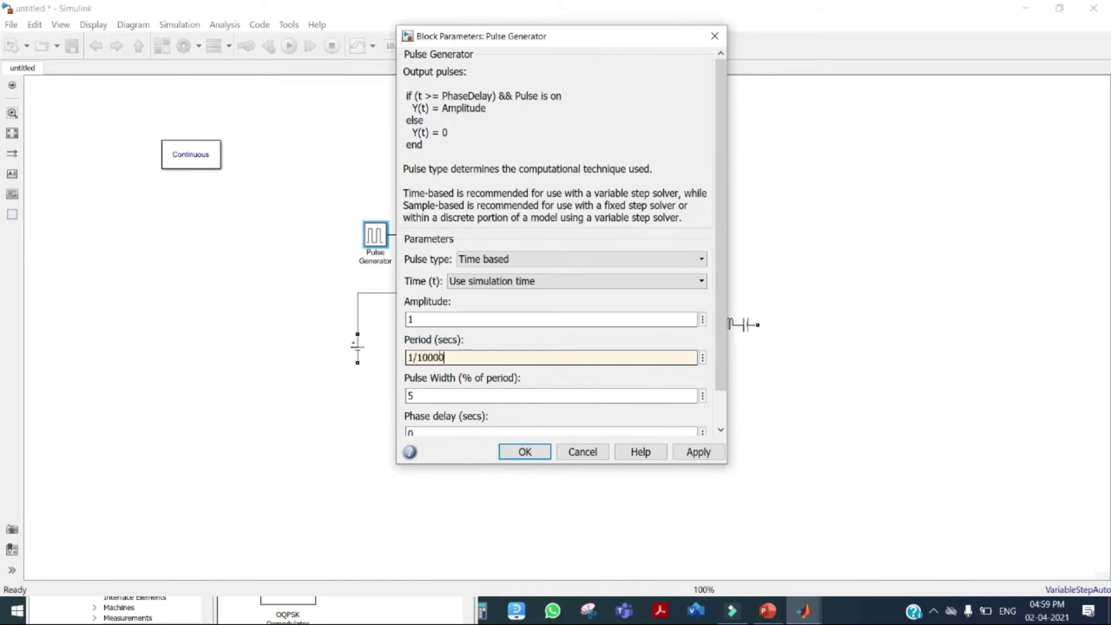
click(697, 454)
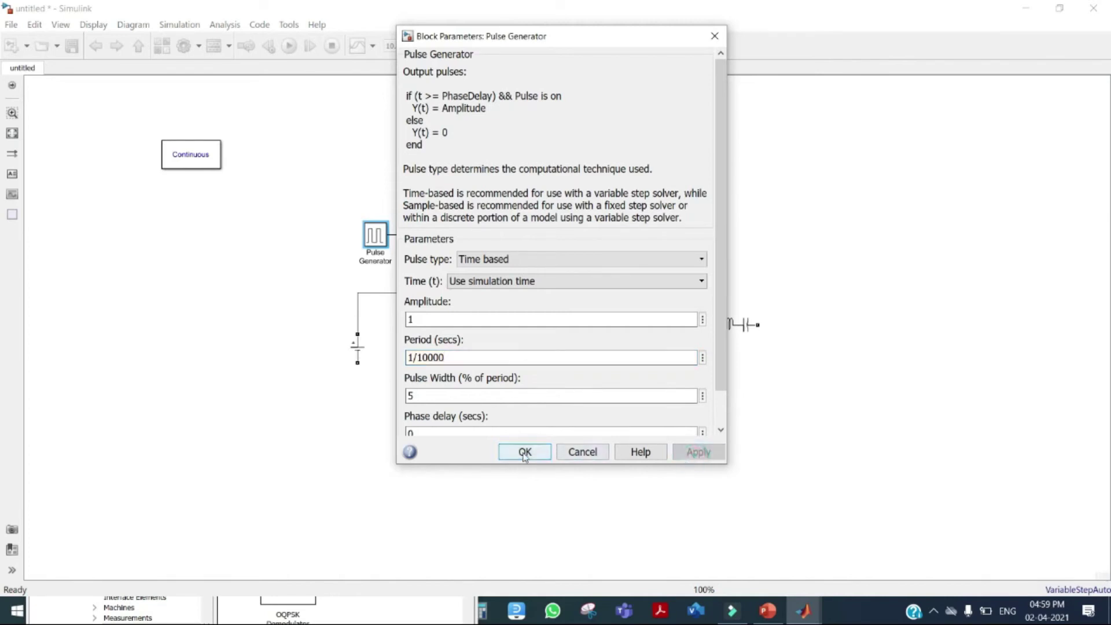
double_click(466, 397)
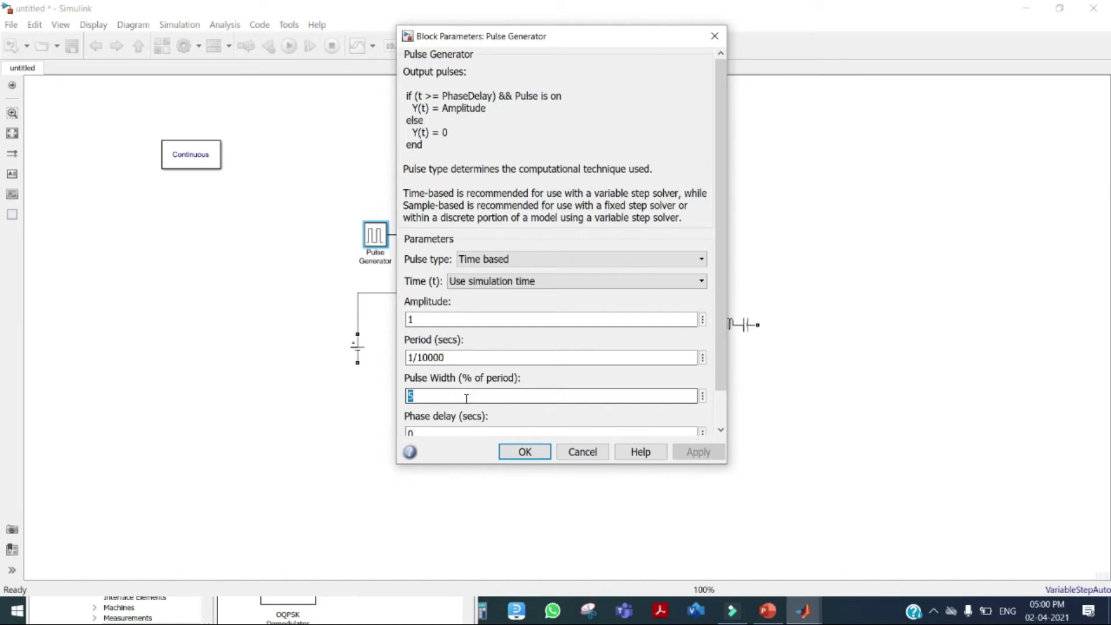
text(60)
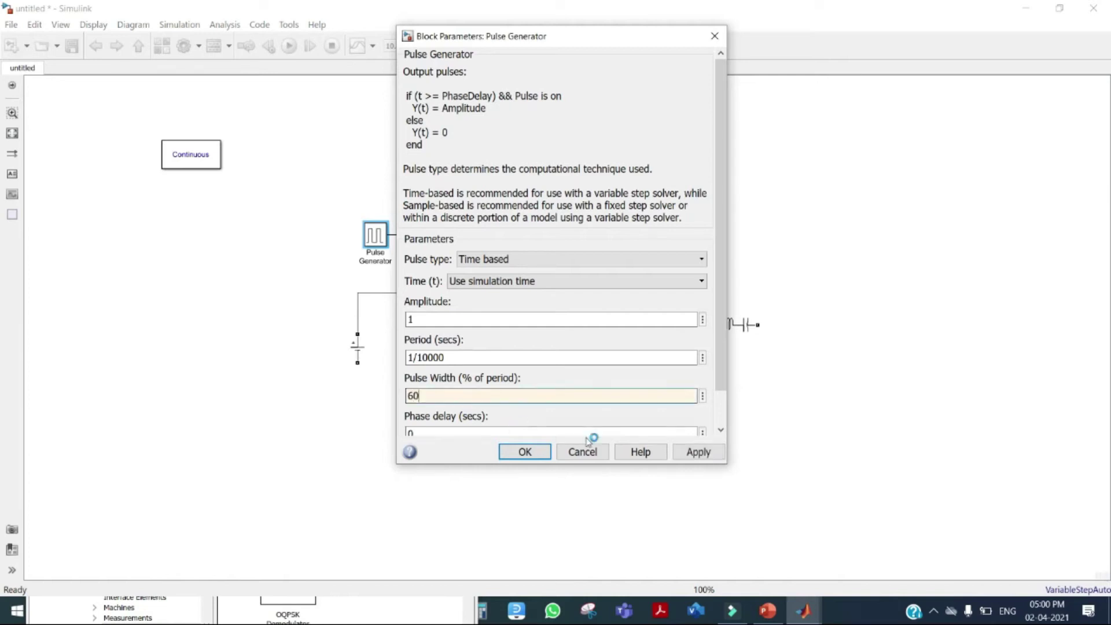
click(721, 429)
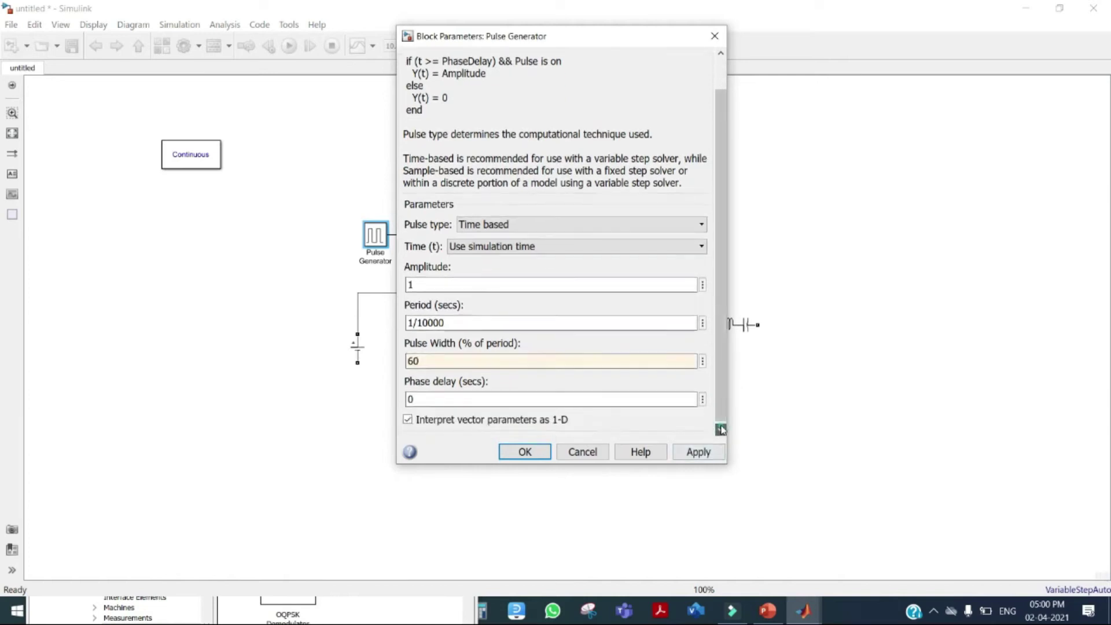
click(697, 451)
click(526, 450)
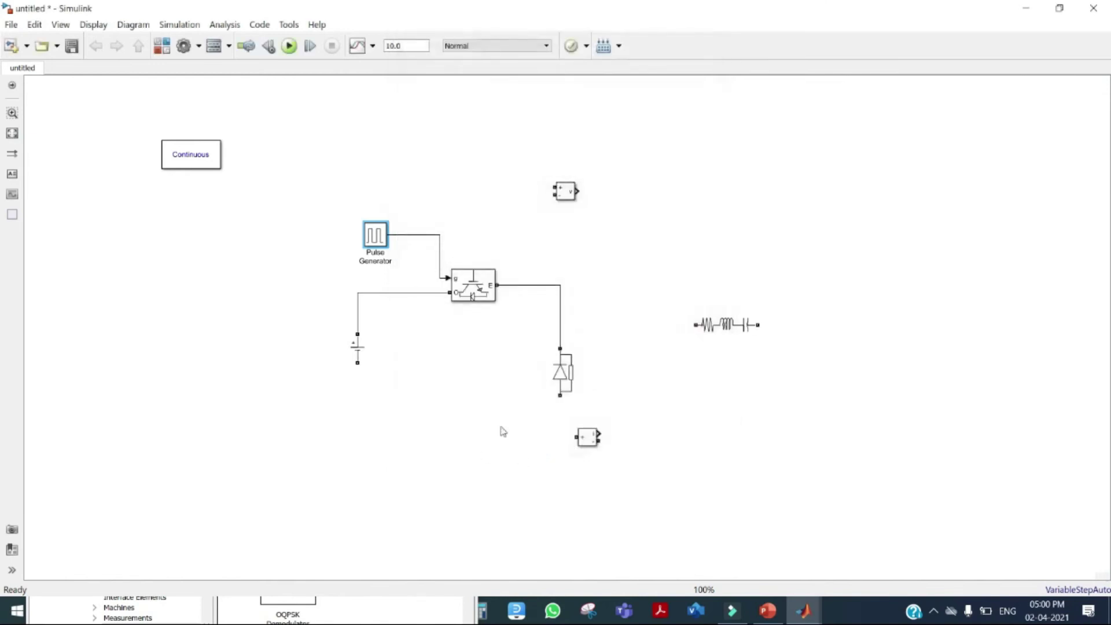
Connect the DC Voltage Source's negative terminal to the Diode's anode along the bottom of the circuit
drag(356, 363, 504, 423)
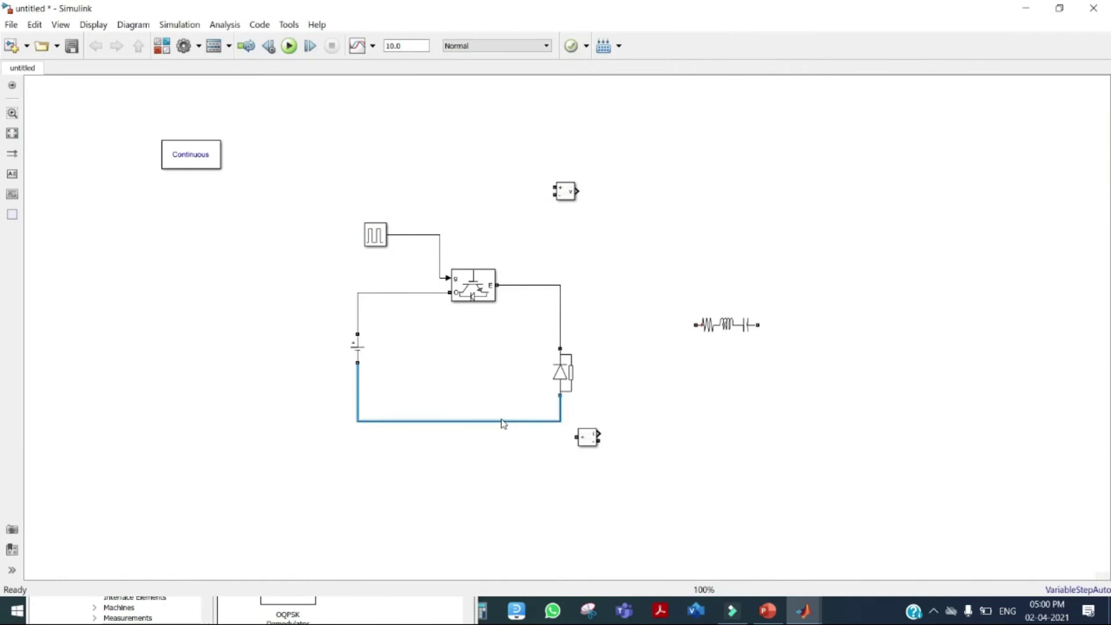
Change the Series RLC Branch to type L with an inductance of 207.343e-6 H
double_click(715, 327)
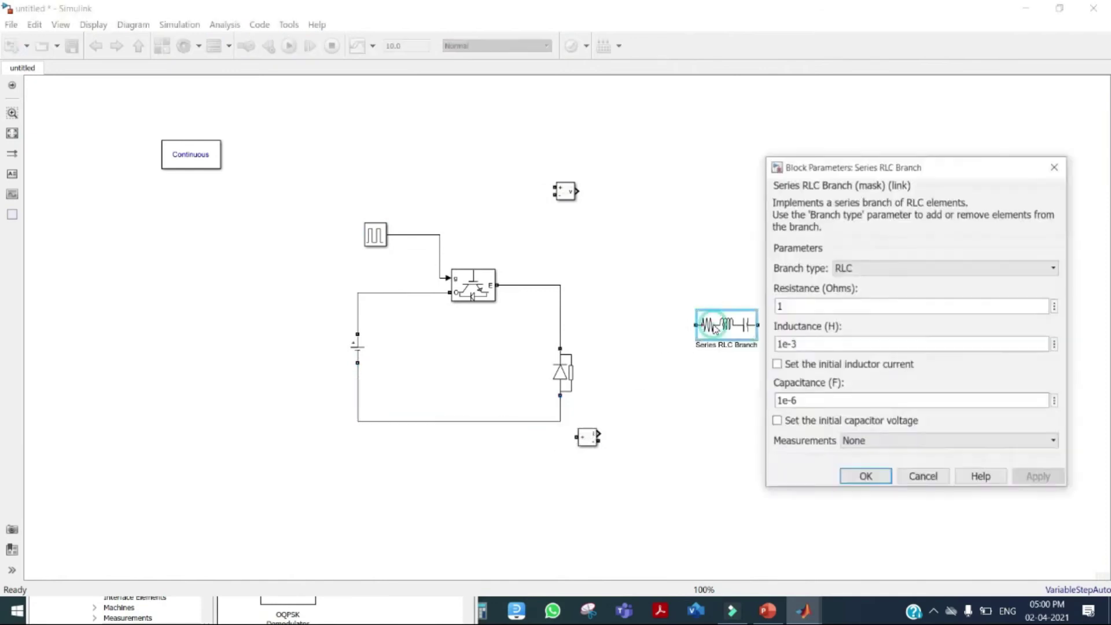
click(856, 270)
click(840, 297)
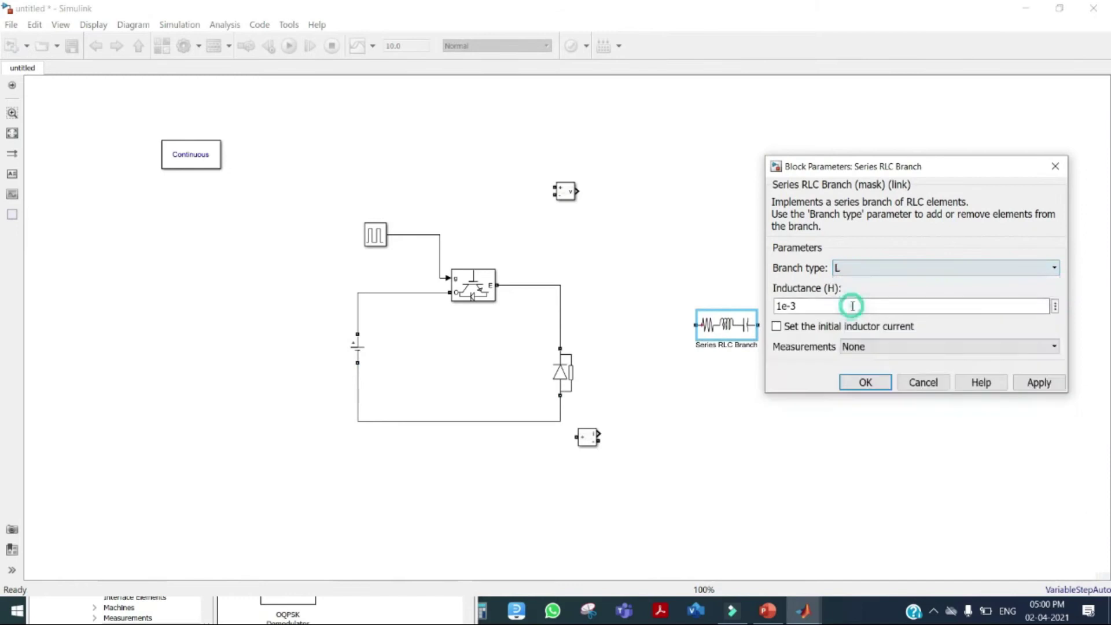
double_click(787, 306)
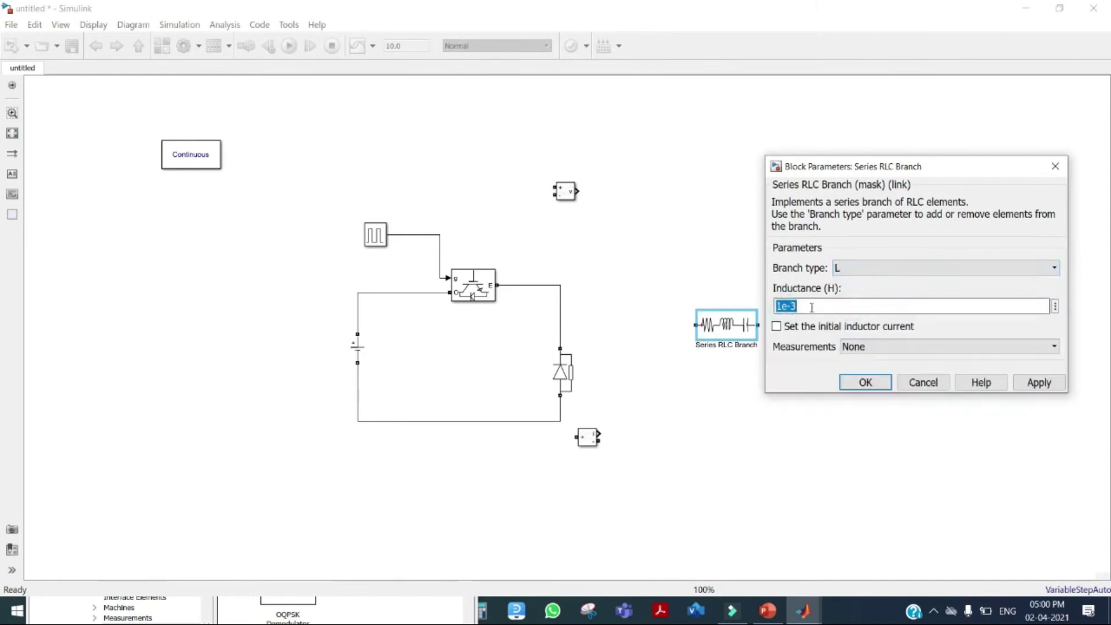
key(BackSpace)
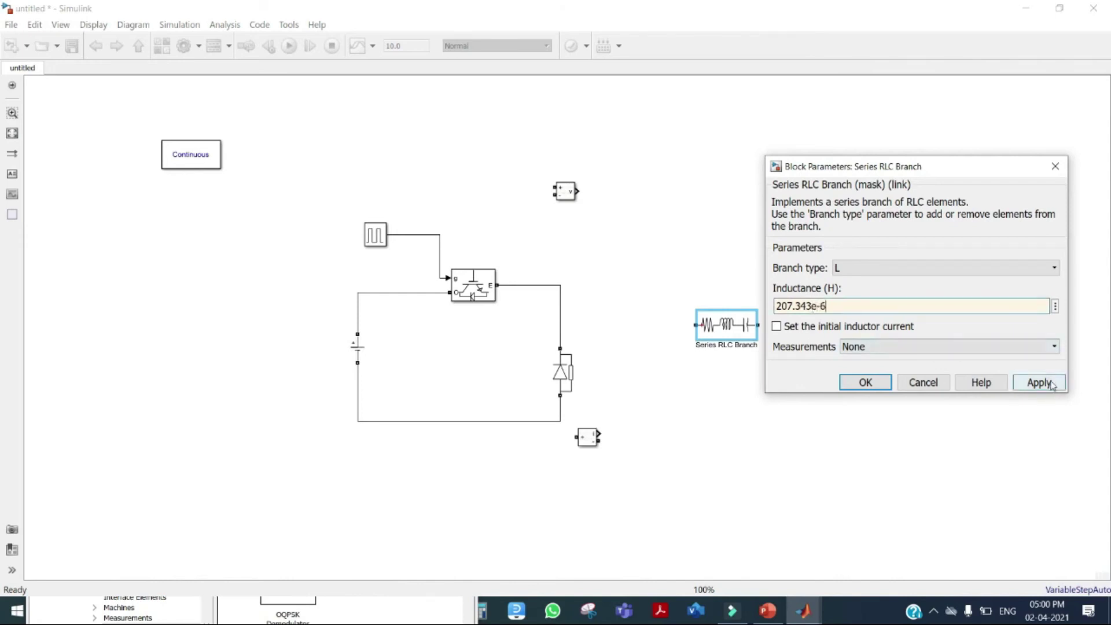
click(1046, 391)
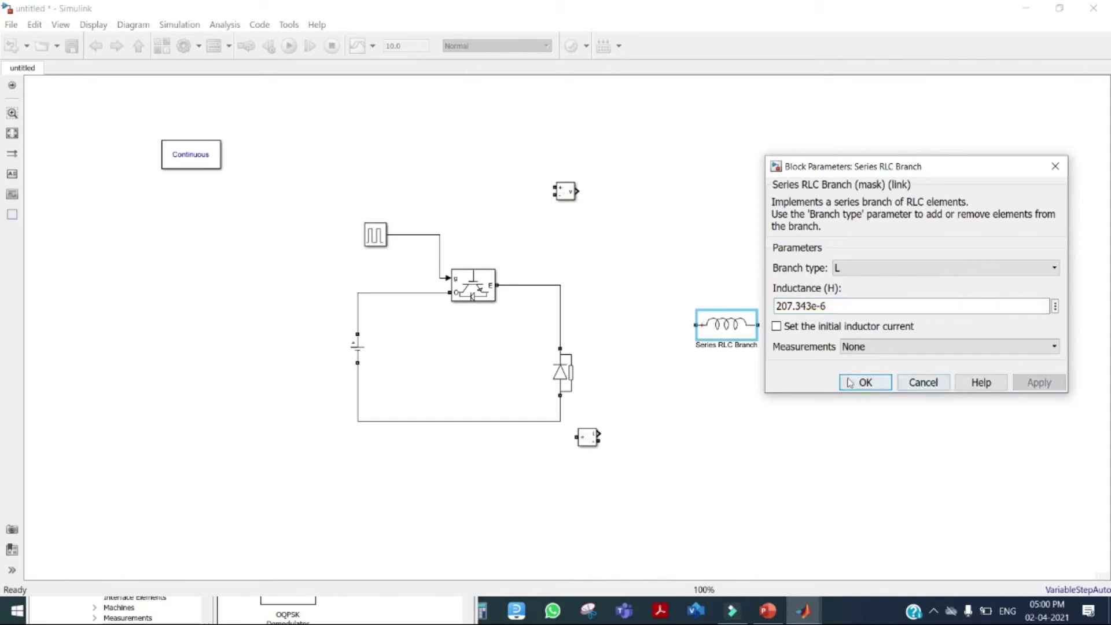
click(864, 382)
Duplicate the inductor branch to its lower right and change the copy to type C with a capacitance of 247.329e-6 F
drag(743, 331, 834, 351)
double_click(834, 350)
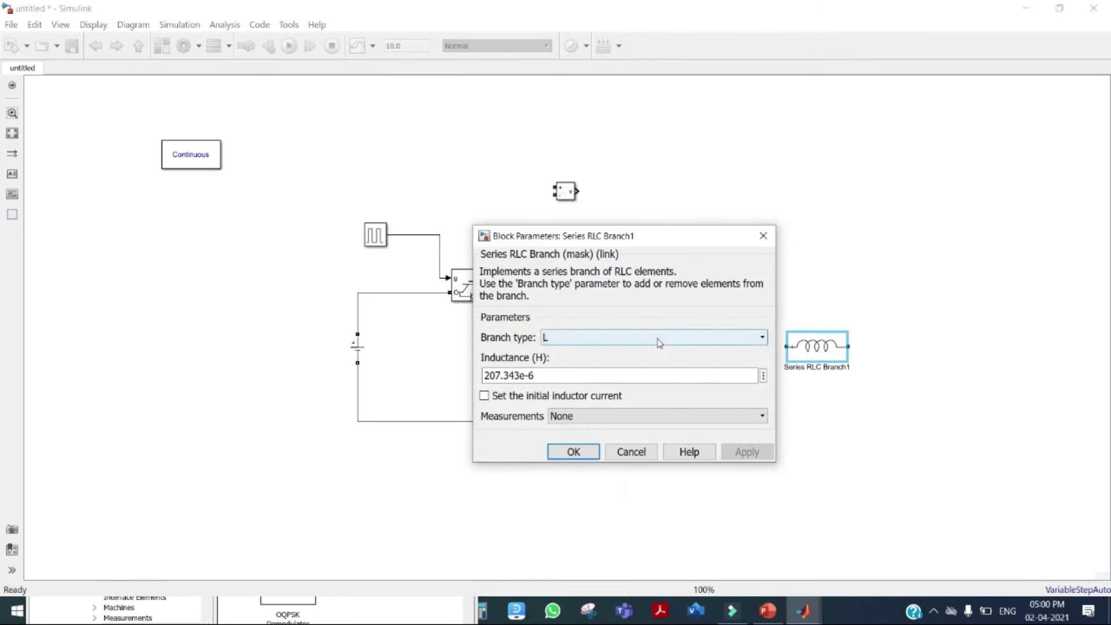
click(656, 337)
click(601, 387)
click(525, 378)
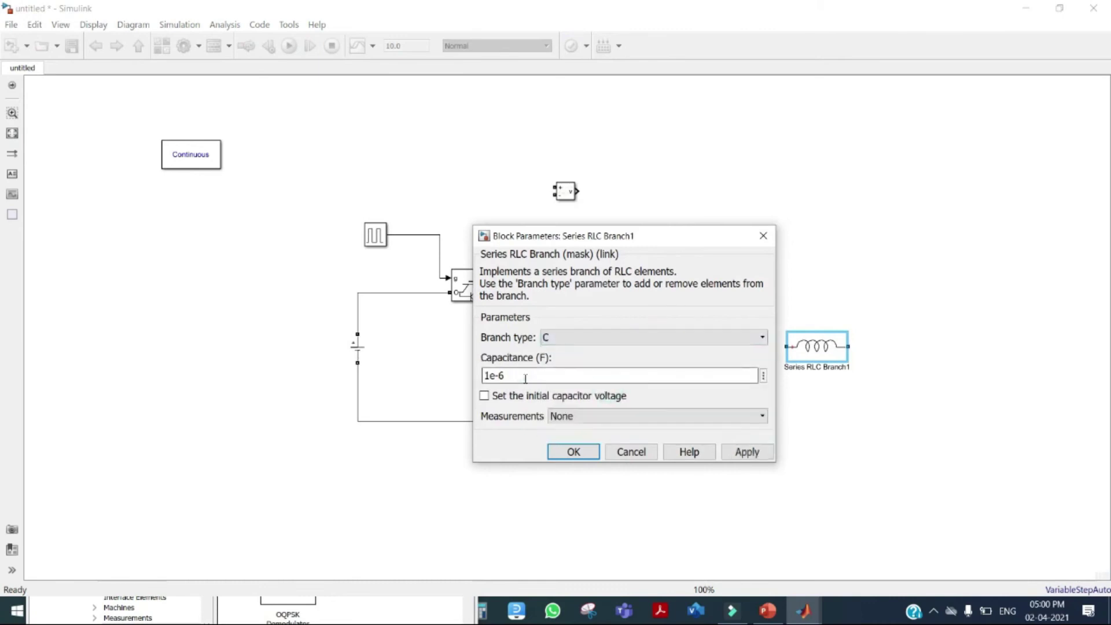
double_click(526, 378)
key(BackSpace)
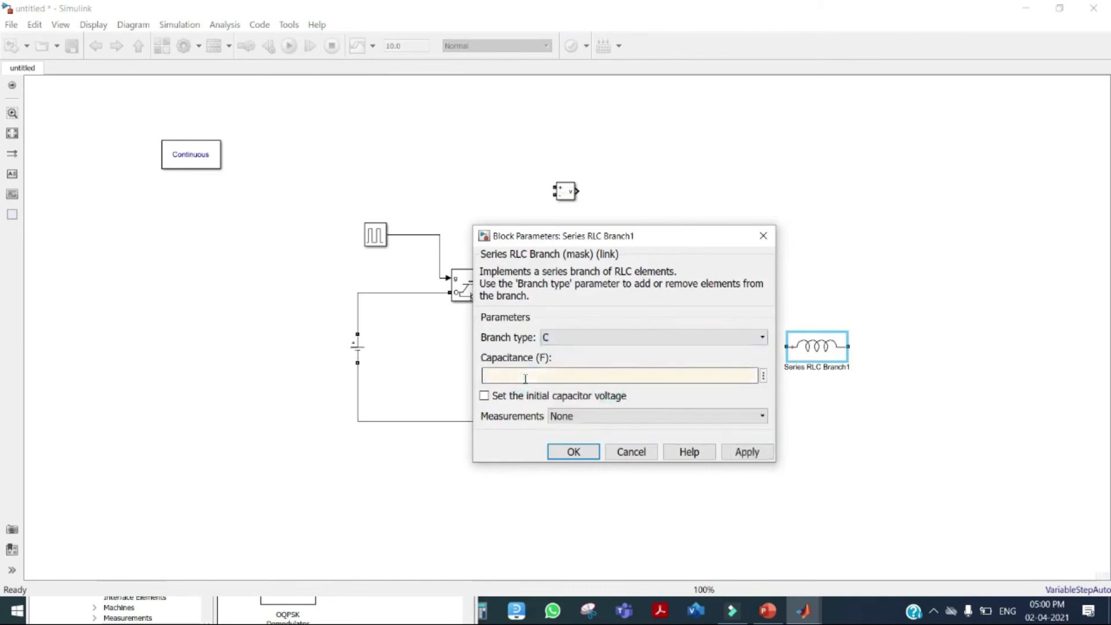
text(247.329e-6)
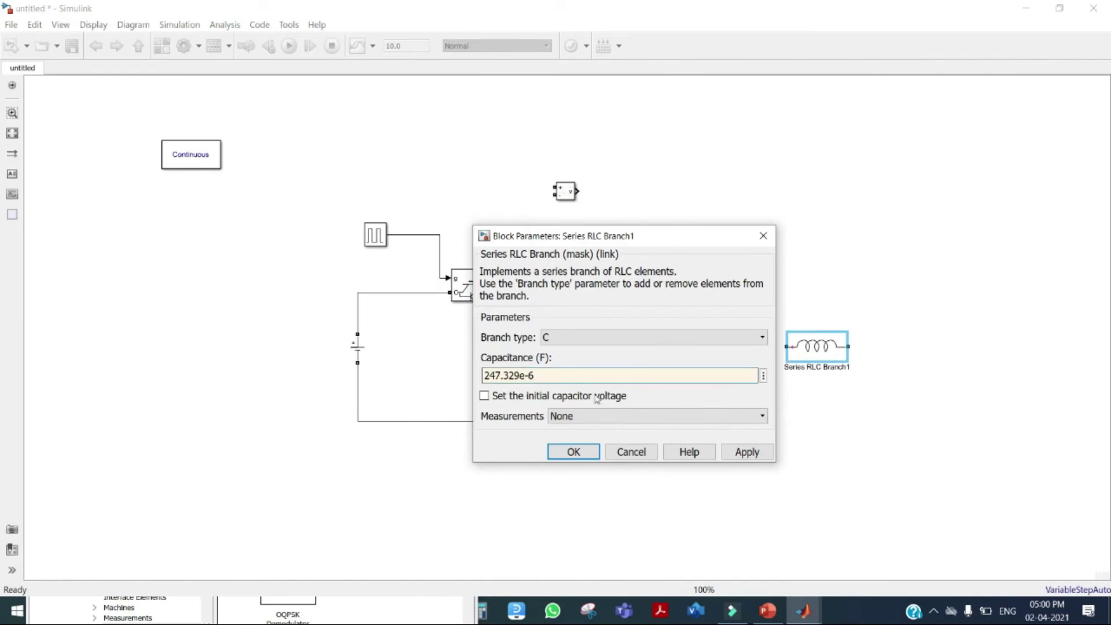
click(747, 452)
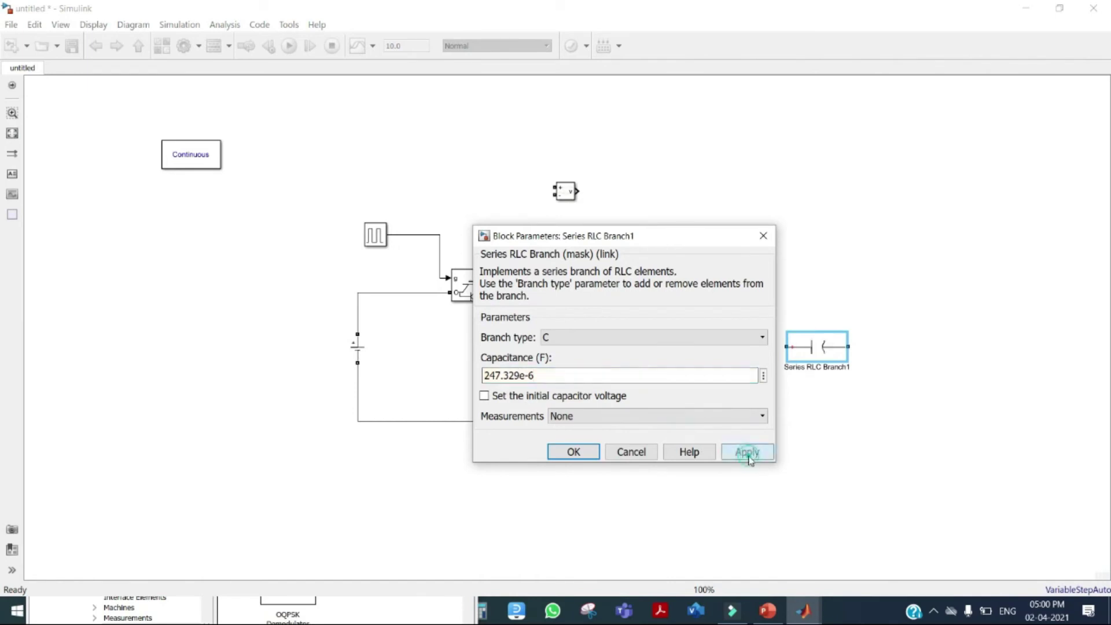
click(579, 452)
Stand the capacitor upright and wire the inductor and Current Measurement in series after the junction between the IGBT/Diode and the Diode
drag(726, 331, 637, 291)
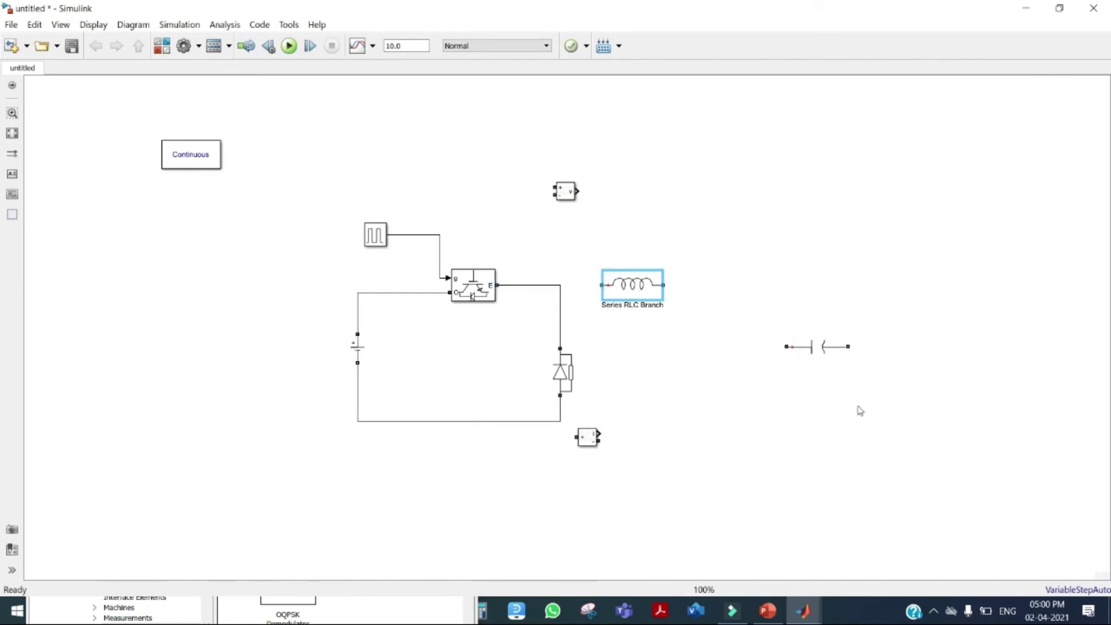
click(832, 355)
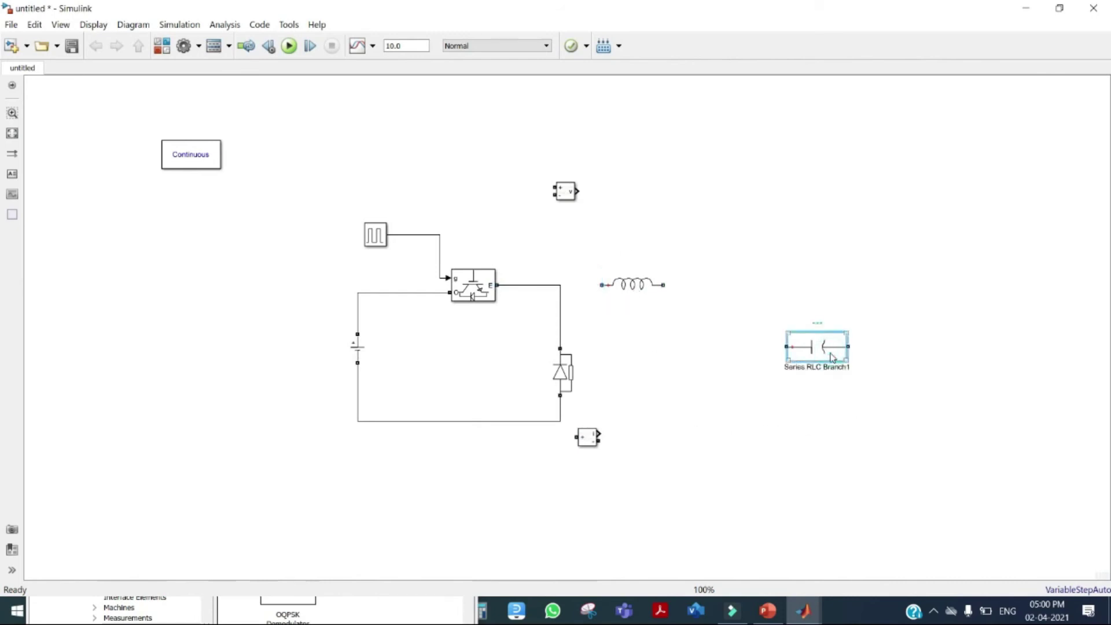
key(ctrl+r)
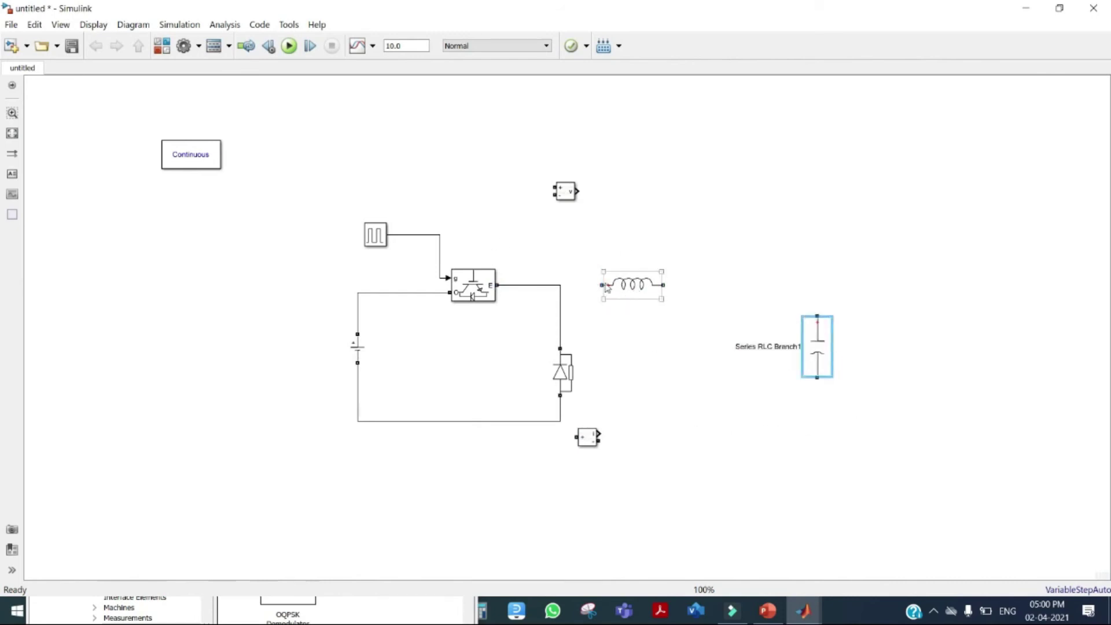
drag(599, 284, 560, 284)
drag(580, 443, 699, 292)
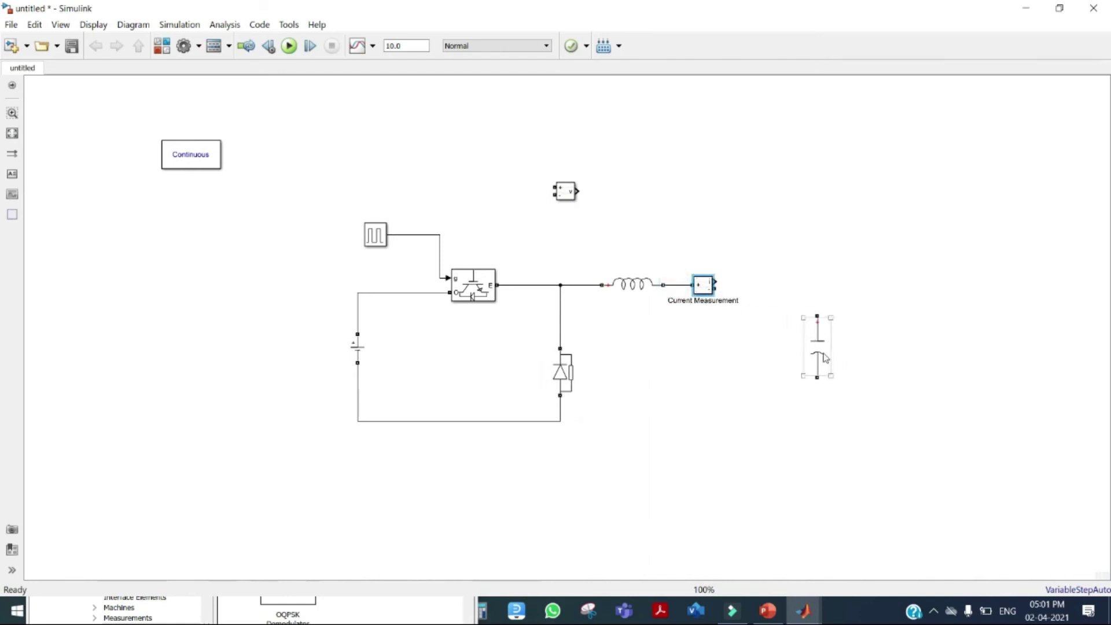
Connect the capacitor between the Current Measurement's negative terminal and the circuit's bottom line
drag(822, 351, 791, 358)
drag(715, 282, 763, 312)
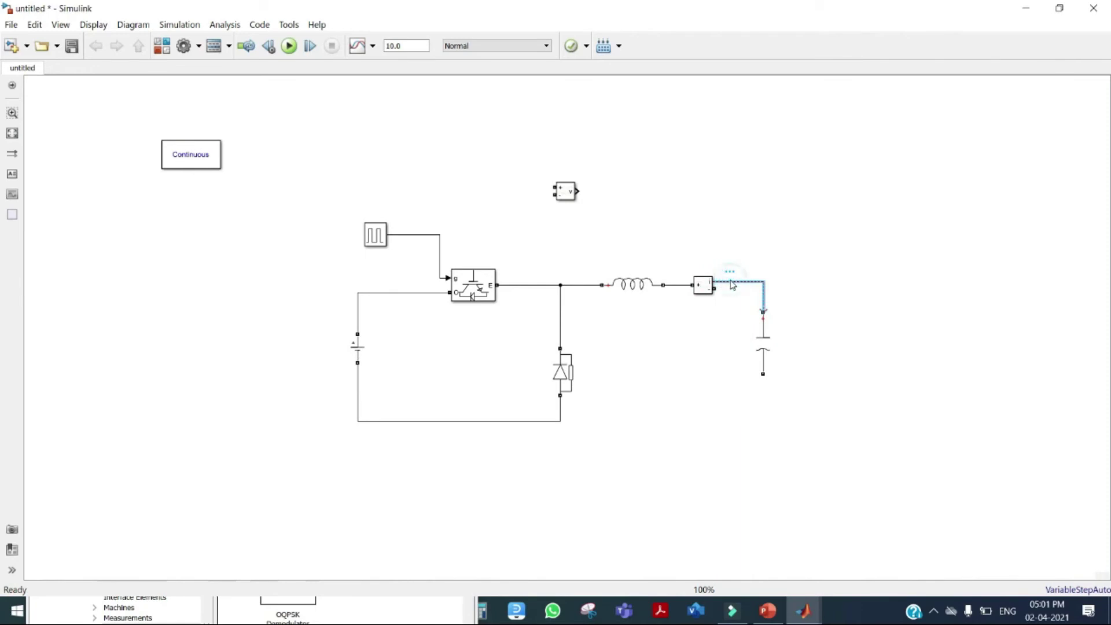
key(Delete)
mouse_move(715, 288)
mouse_down()
mouse_move(758, 298)
mouse_move(762, 311)
mouse_up()
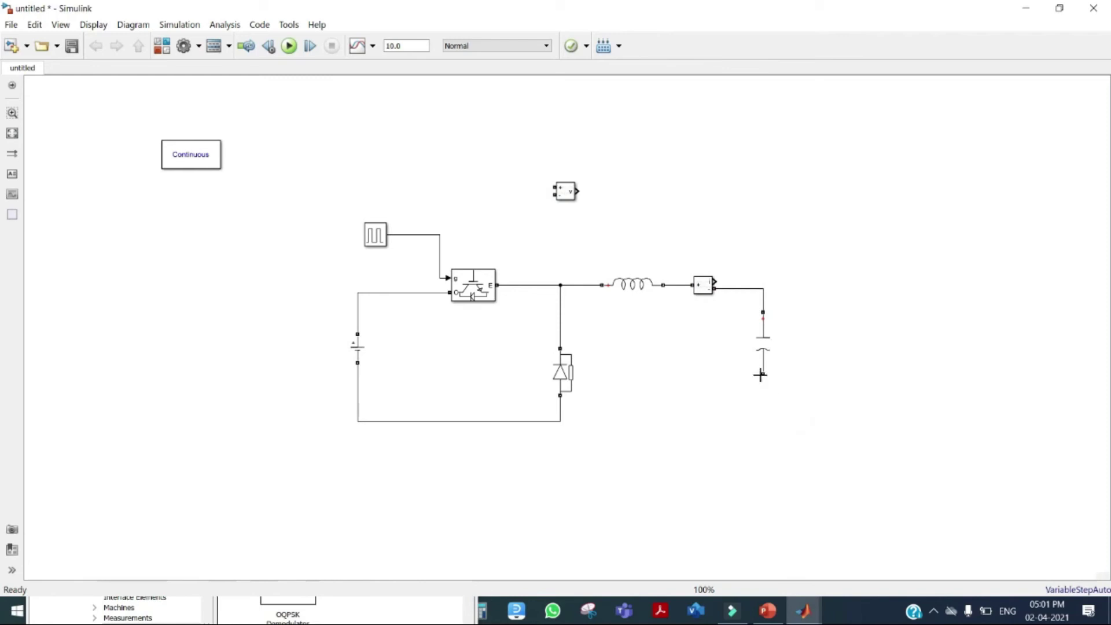
drag(763, 373, 560, 420)
Duplicate the capacitor branch to its right and change the copy to type R with a resistance of 0.518 ohms
click(777, 349)
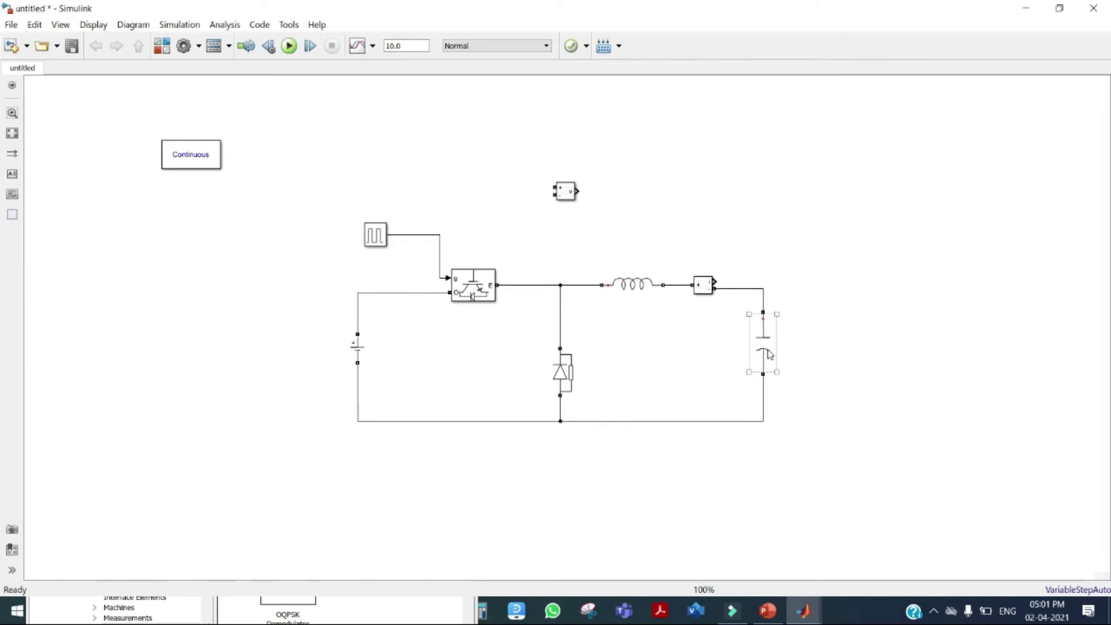
drag(769, 354, 837, 355)
double_click(837, 356)
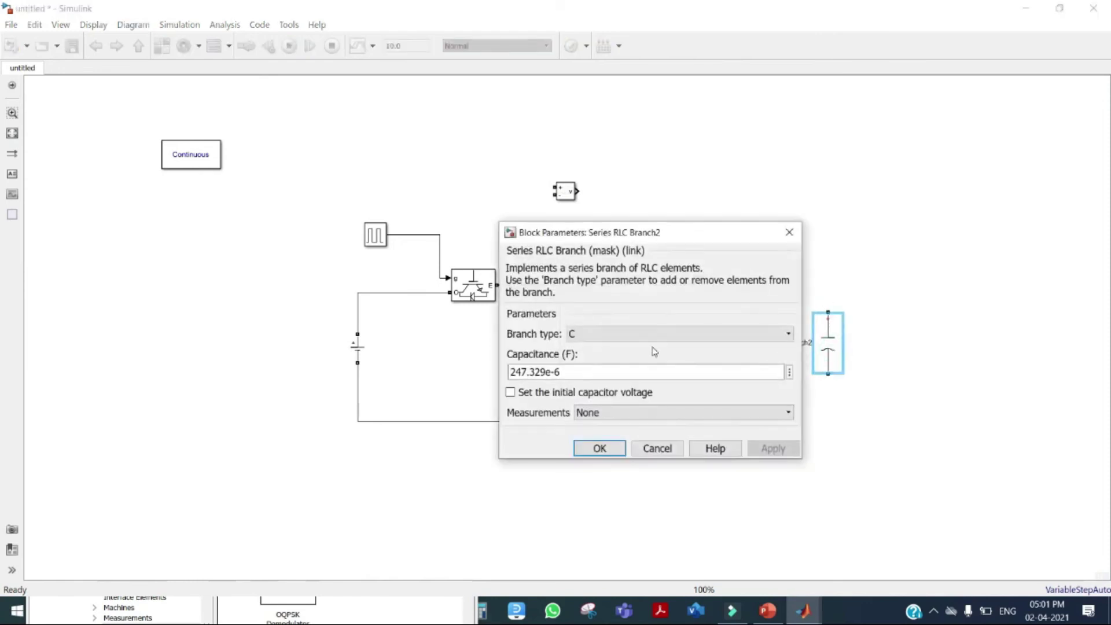
click(649, 337)
click(610, 360)
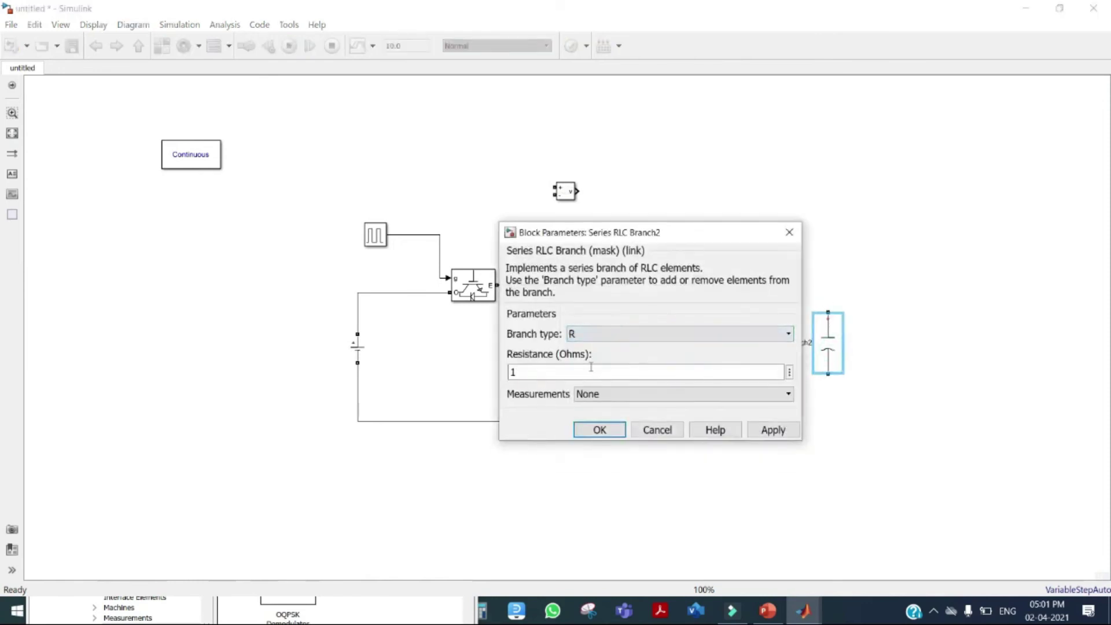
double_click(578, 374)
text(0.518)
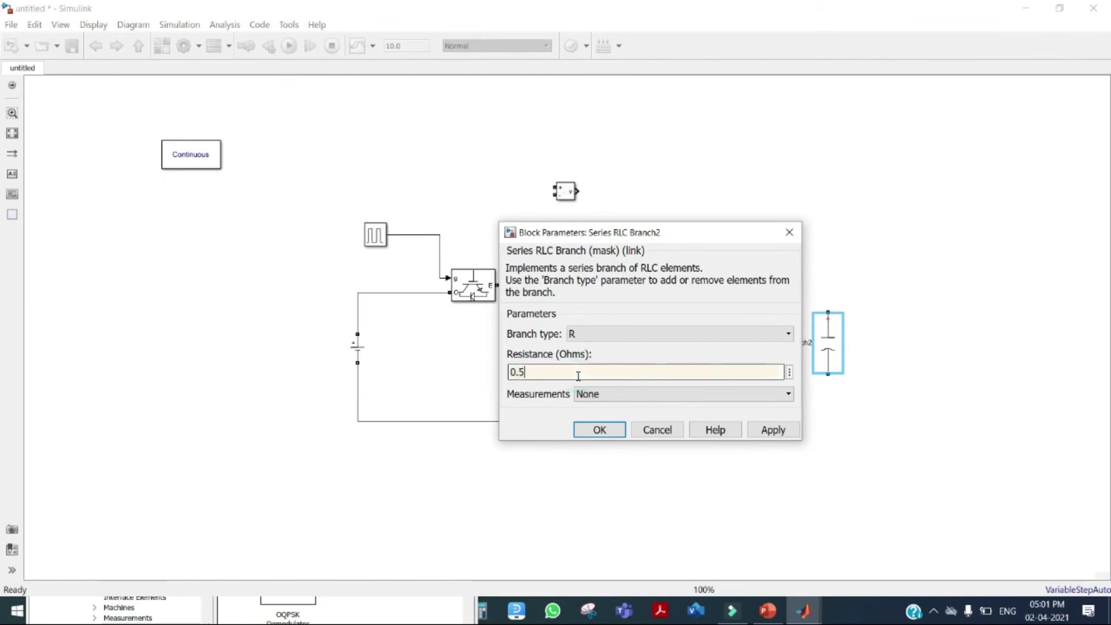
click(773, 429)
click(600, 430)
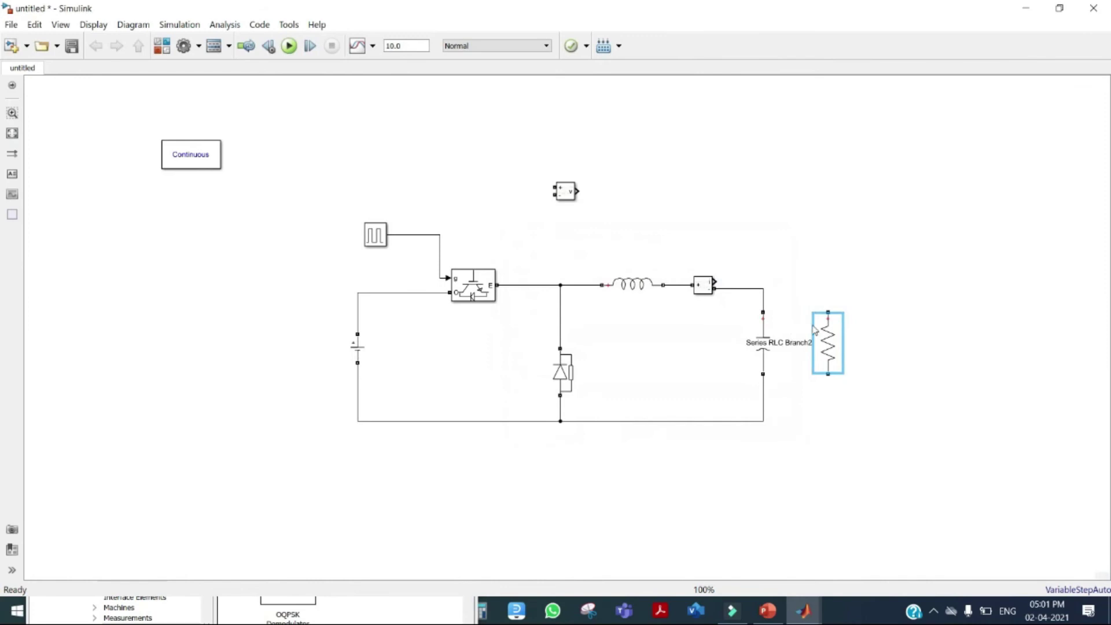
Wire the resistor in parallel with the capacitor and connect the Voltage Measurement across the capacitor
mouse_move(831, 348)
mouse_down()
mouse_move(868, 347)
mouse_move(790, 287)
mouse_move(763, 287)
mouse_up()
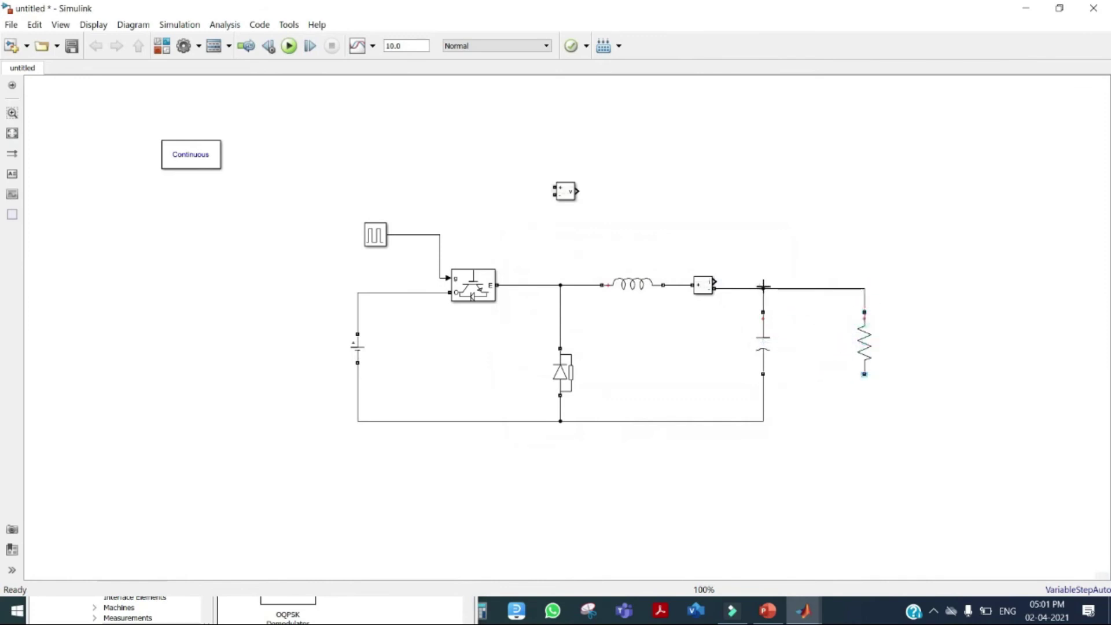
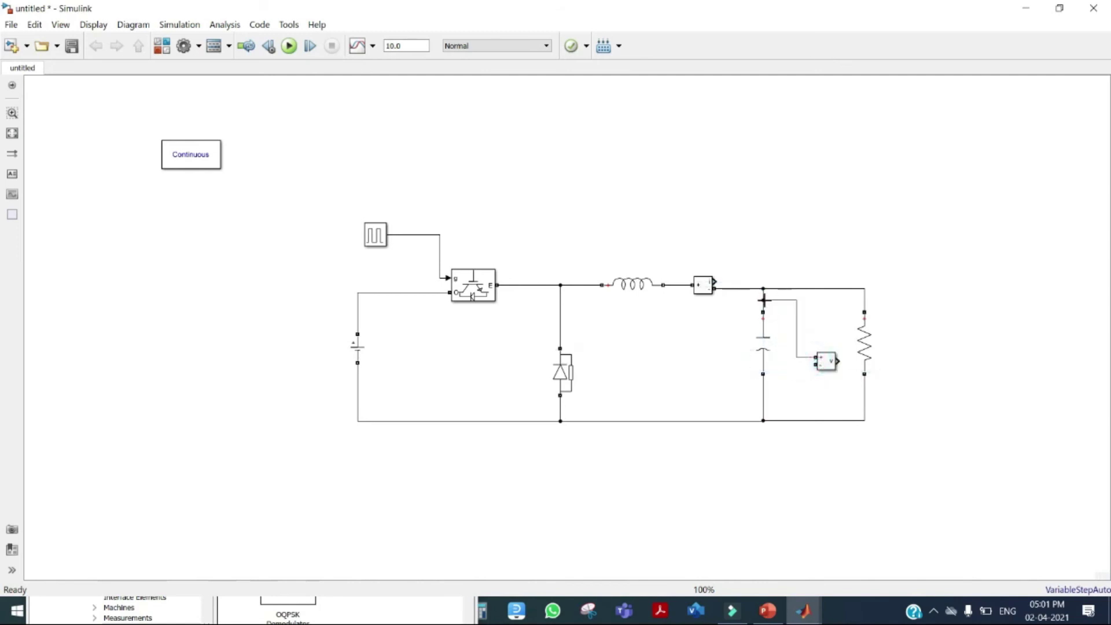
mouse_move(816, 364)
mouse_down()
mouse_move(793, 396)
mouse_move(762, 397)
mouse_up()
drag(187, 161, 252, 171)
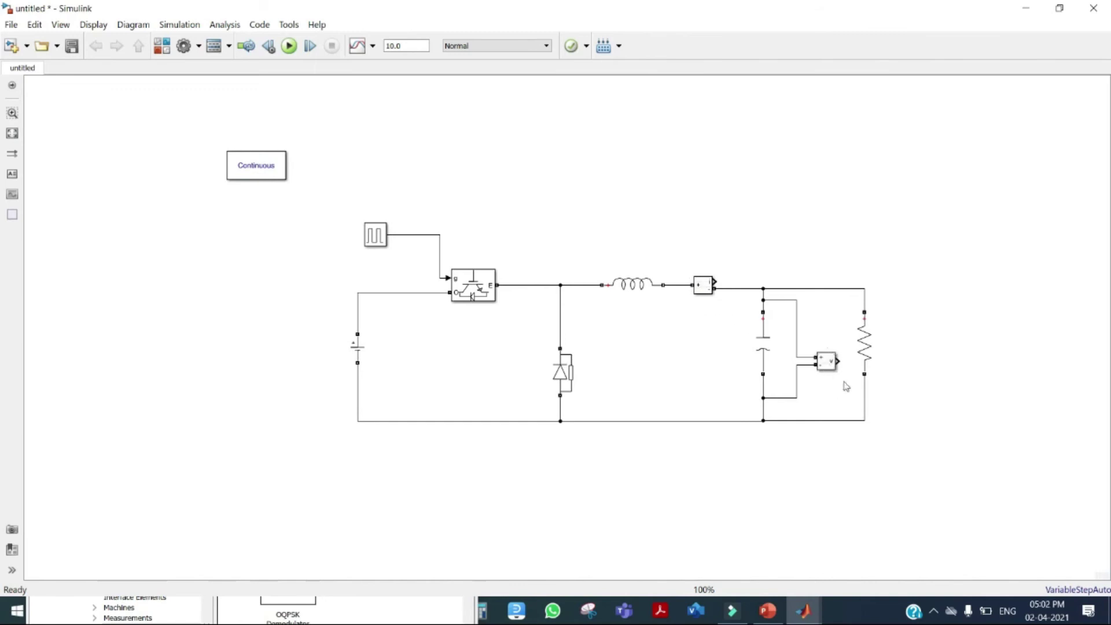
double_click(624, 177)
text(scop)
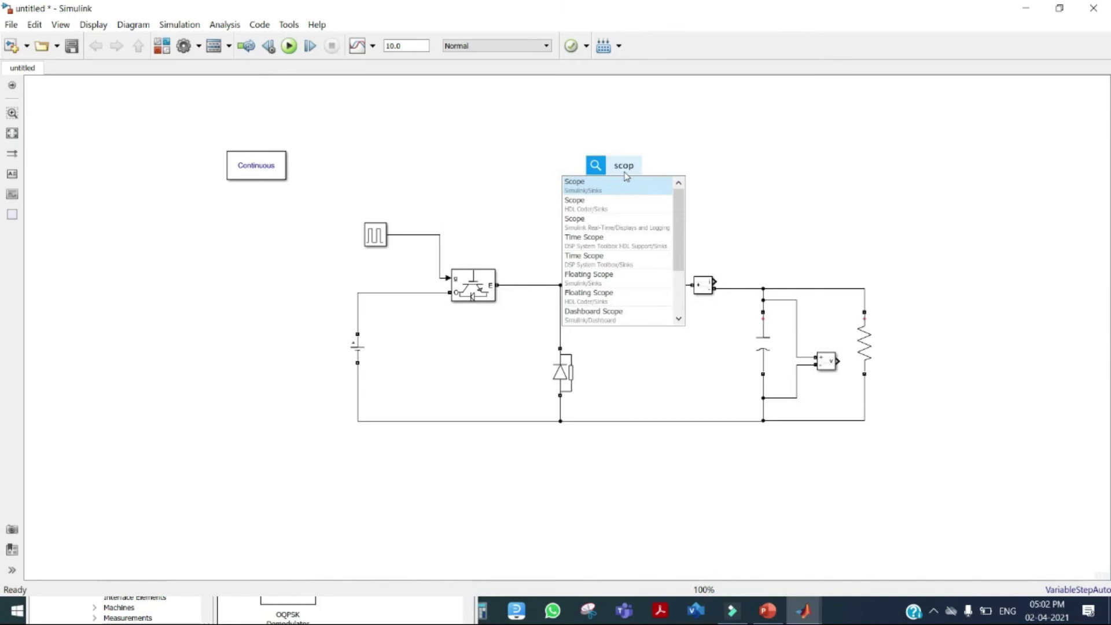
key(Escape)
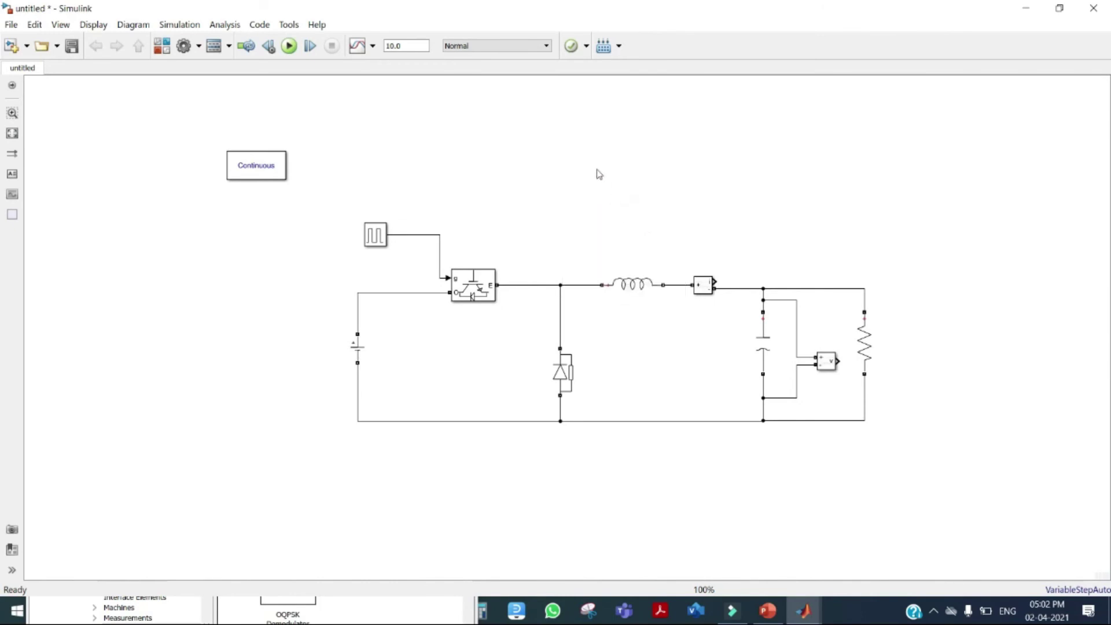
Add a Scope block from the Simulink library and place it to the upper right of the circuit
click(162, 46)
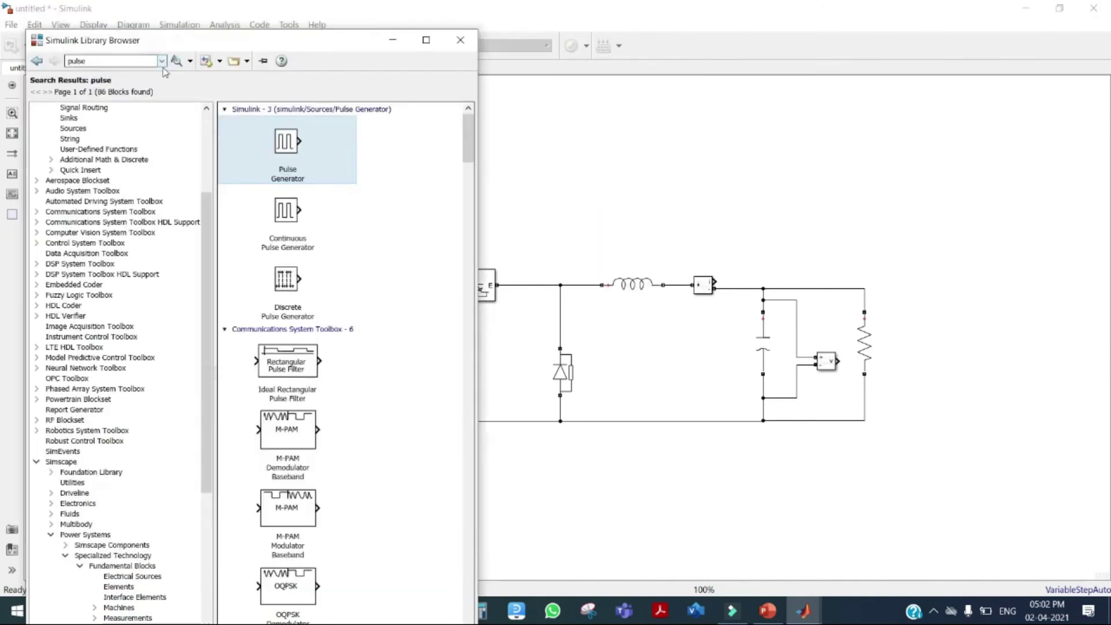
click(114, 60)
text(scope)
key(Return)
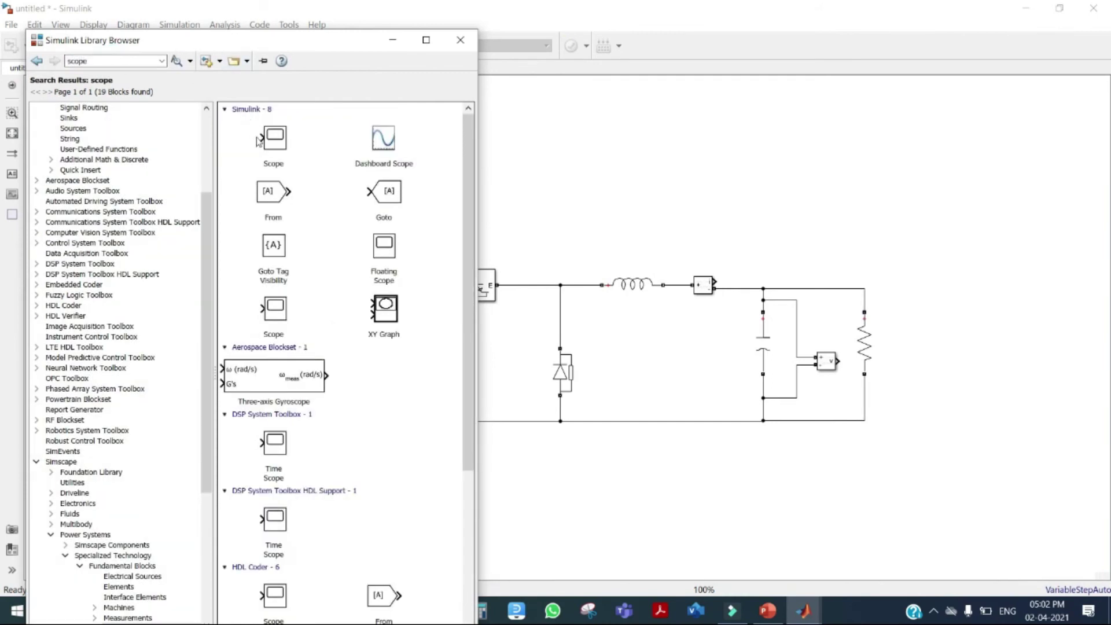
right_click(261, 139)
click(335, 142)
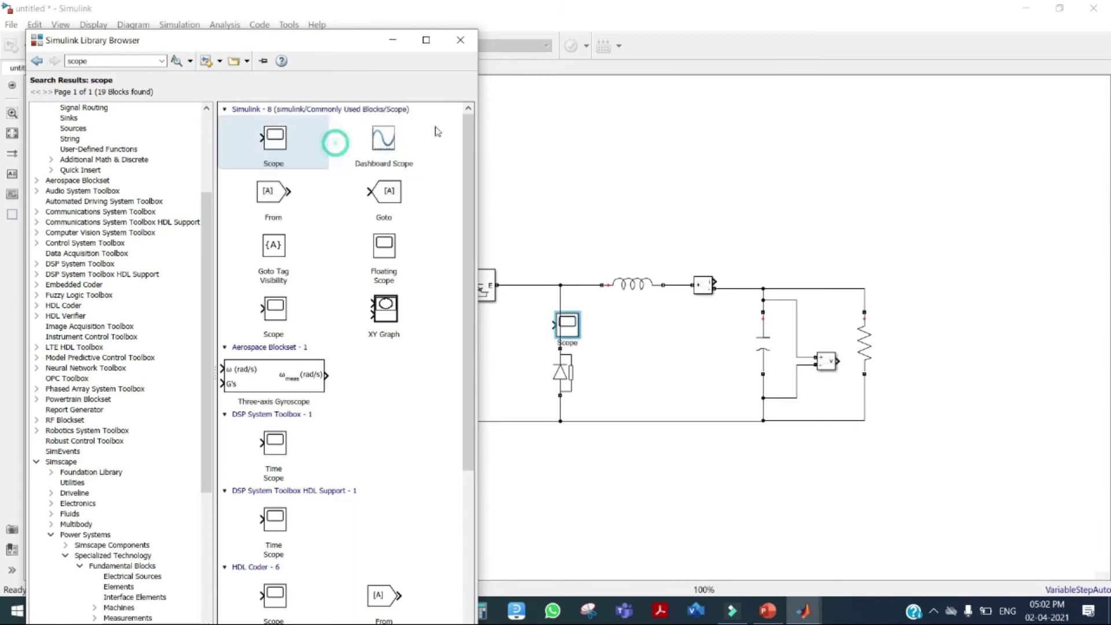
click(583, 173)
drag(569, 320, 954, 221)
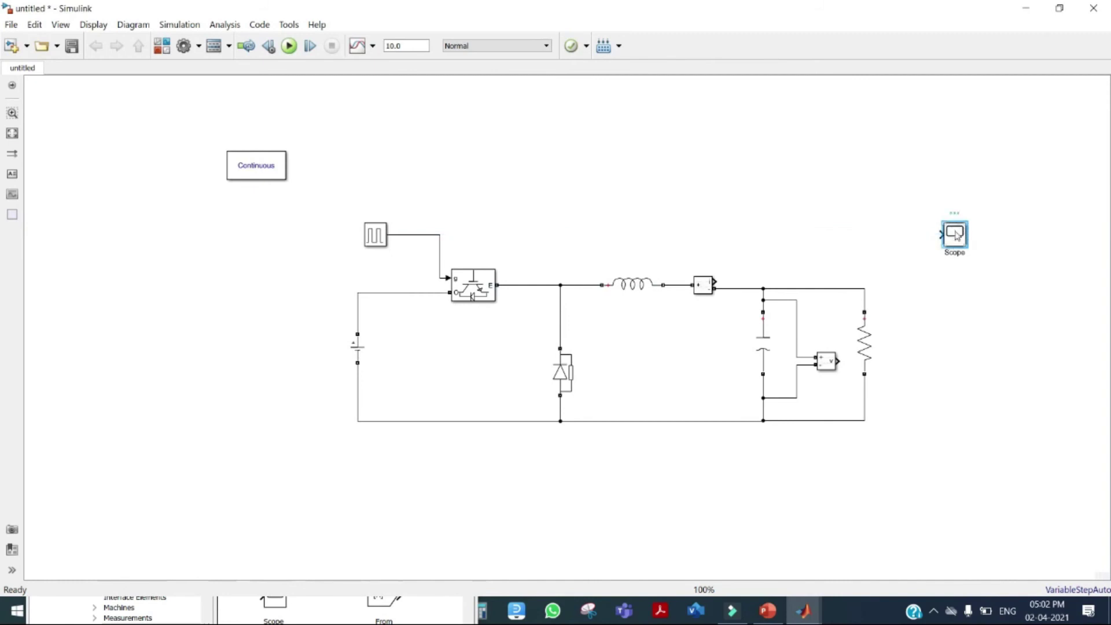
Set the Scope's number of input ports to 3
double_click(955, 234)
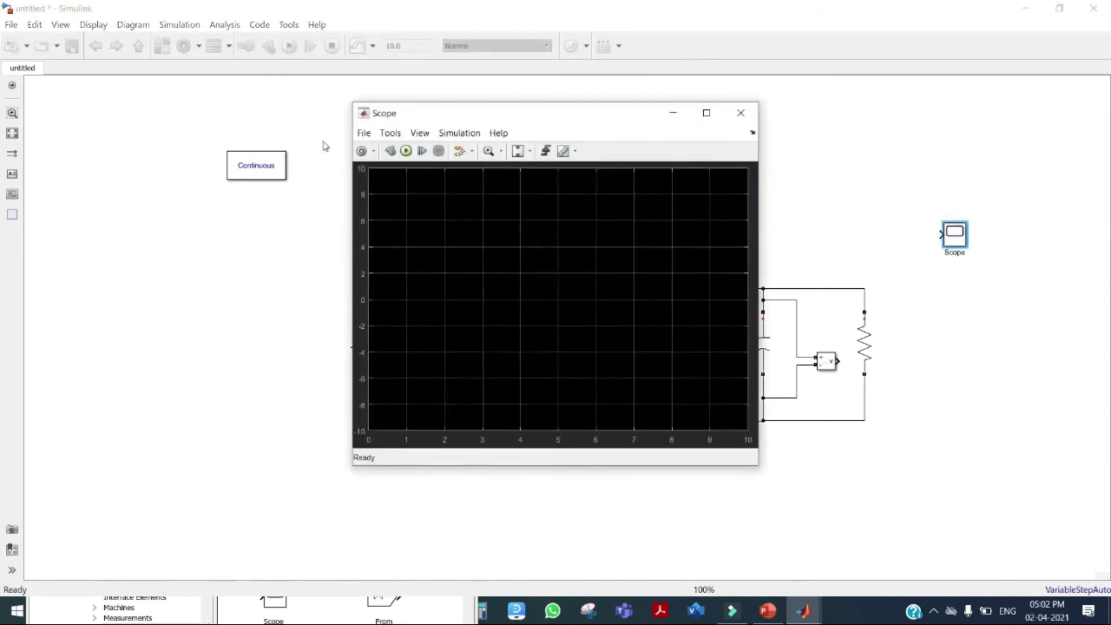
click(364, 152)
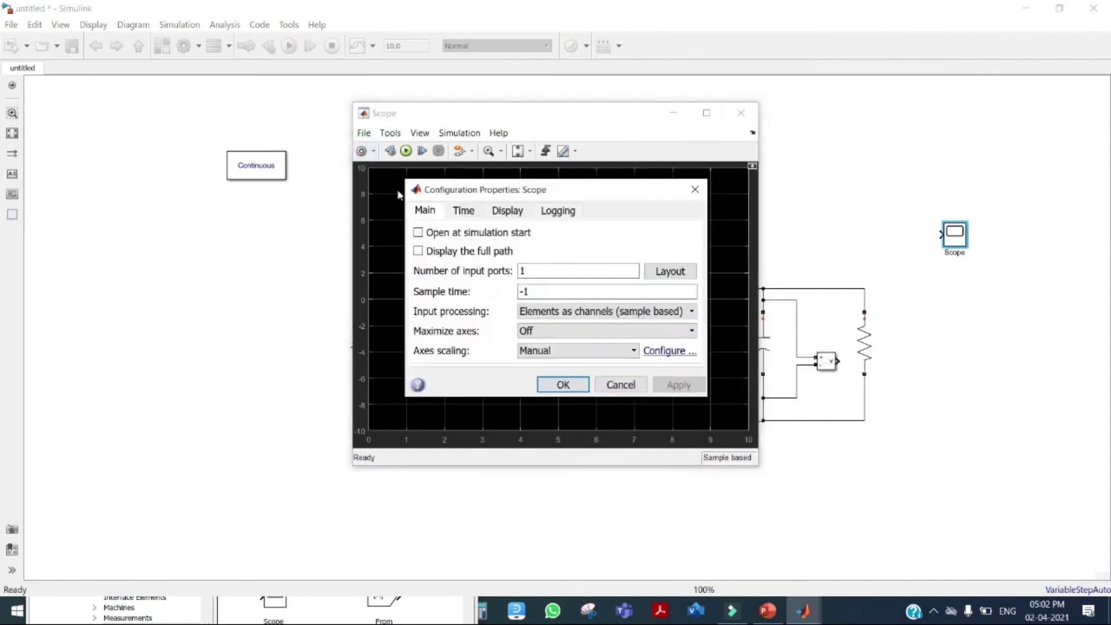
double_click(533, 269)
text(3)
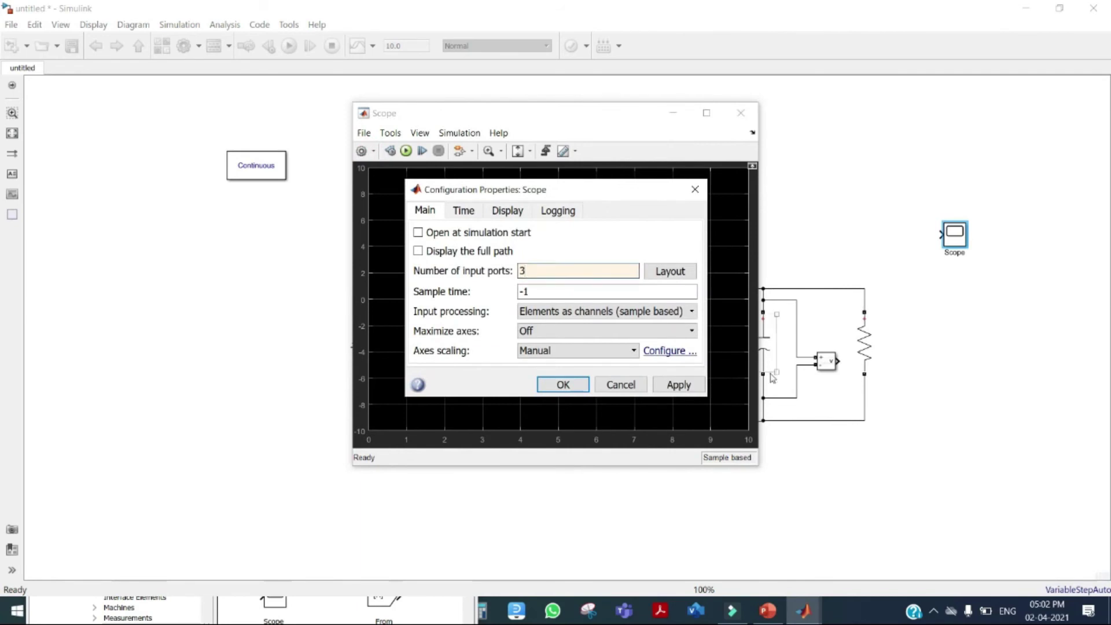
click(678, 384)
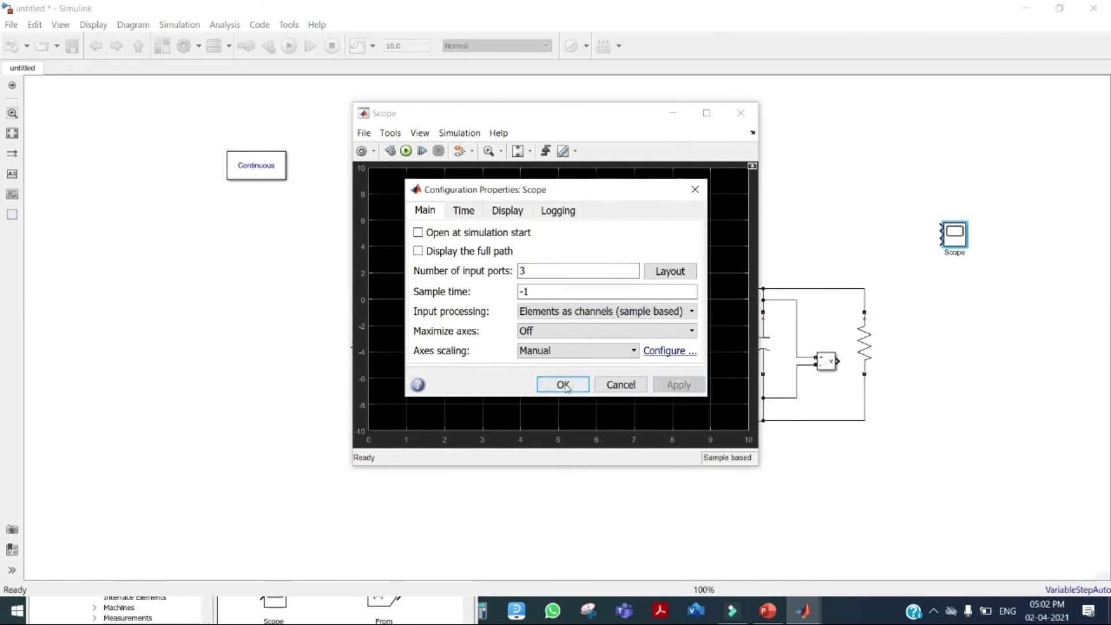
click(563, 384)
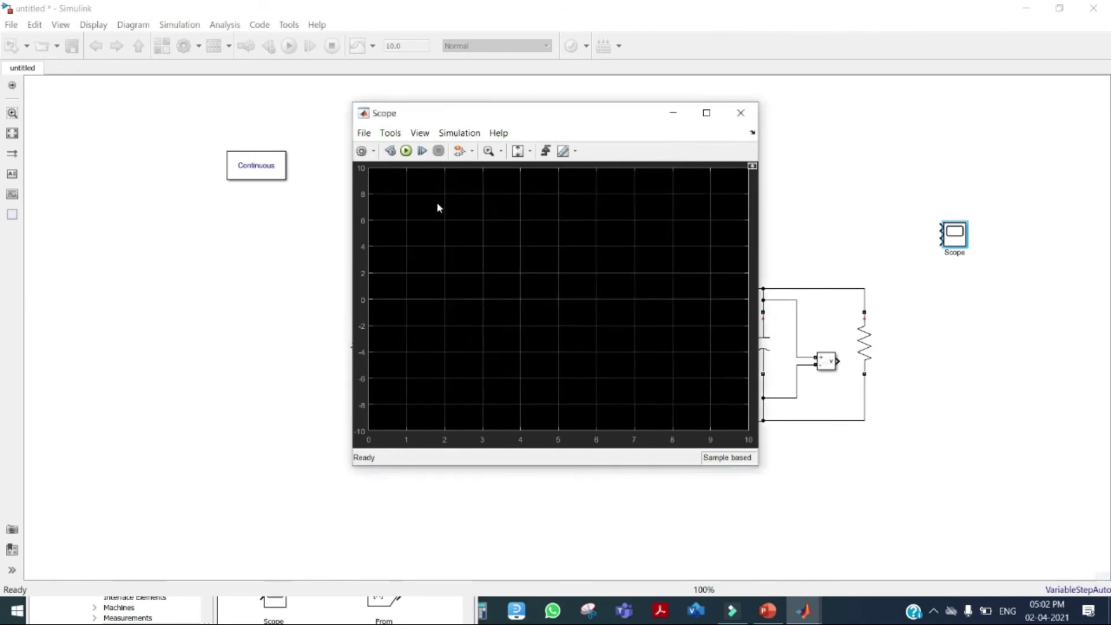
Arrange the Scope's display as three plots stacked in one column and close its window
click(373, 151)
click(363, 205)
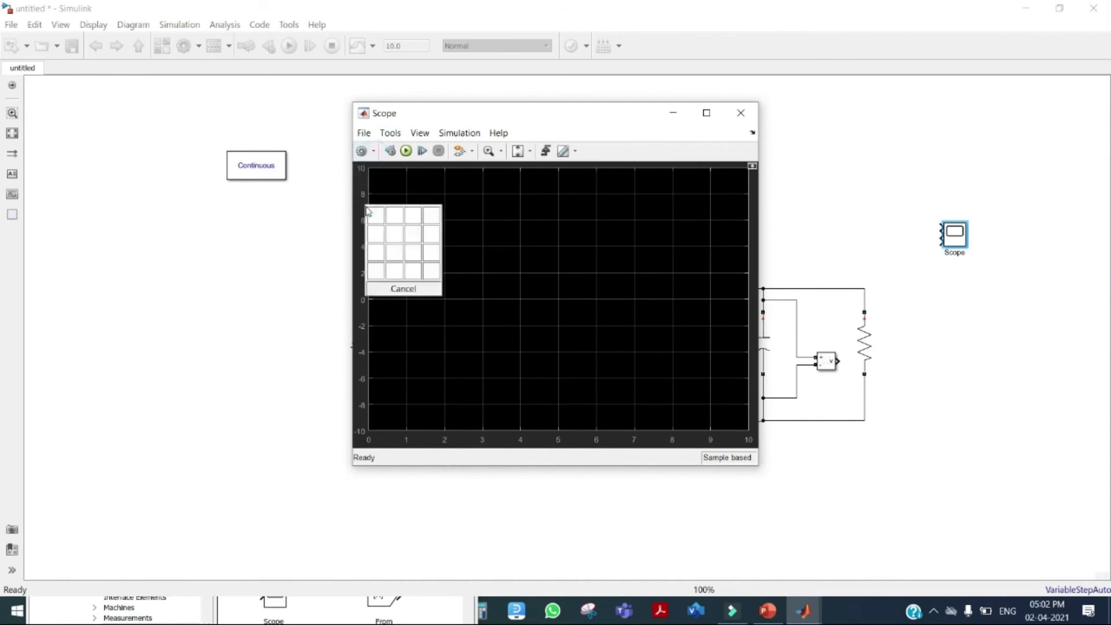
click(376, 257)
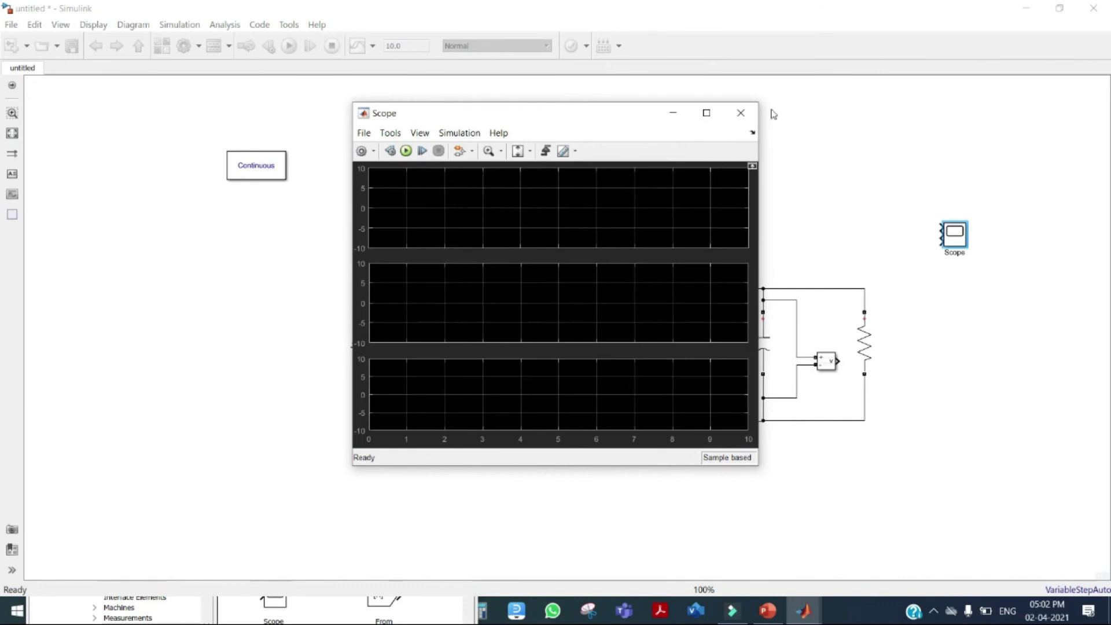
click(740, 112)
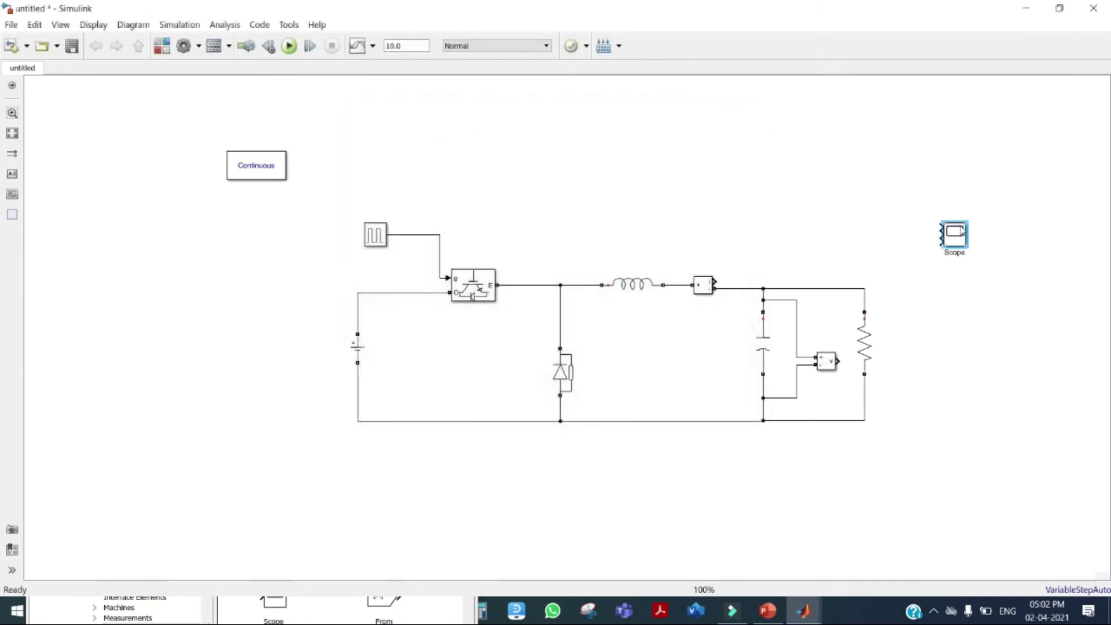
Connect the Scope's three inputs in order to the gate pulse, the Current Measurement output and the Voltage Measurement output, keeping the wires tidy
mouse_move(968, 250)
mouse_down()
mouse_move(967, 335)
mouse_move(635, 193)
mouse_move(401, 223)
mouse_move(441, 235)
mouse_up()
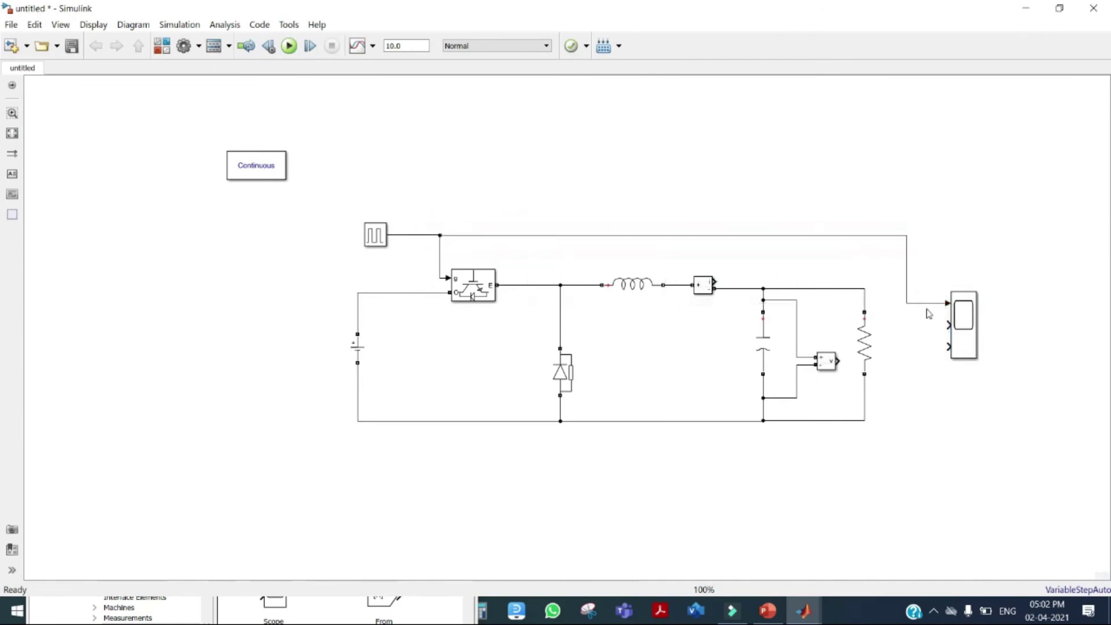
drag(962, 320, 716, 282)
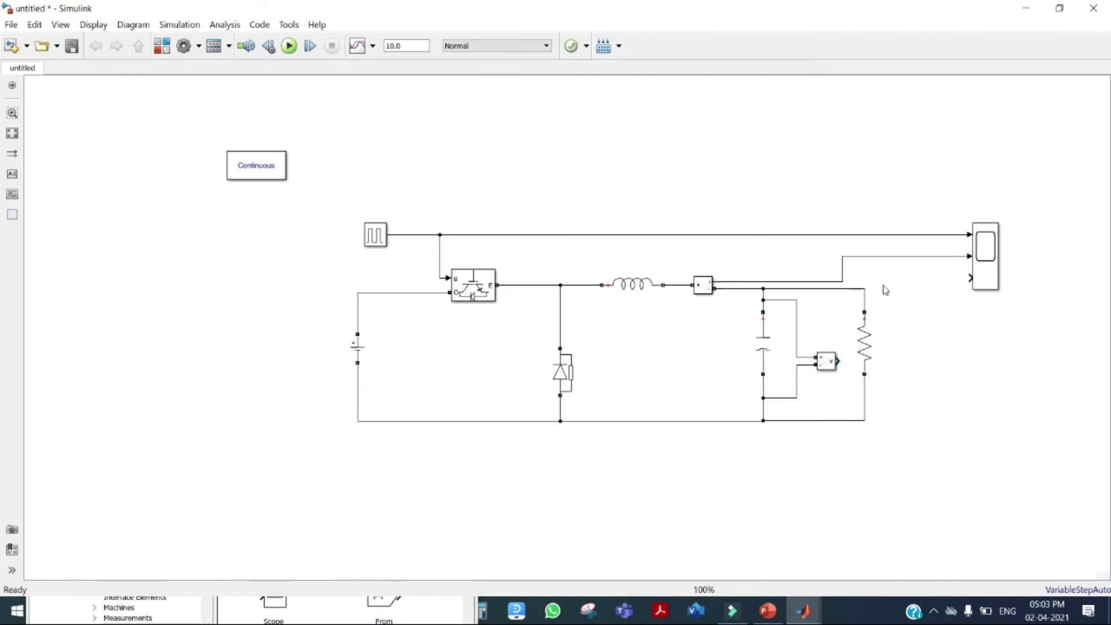
drag(969, 277, 844, 343)
drag(842, 269, 741, 269)
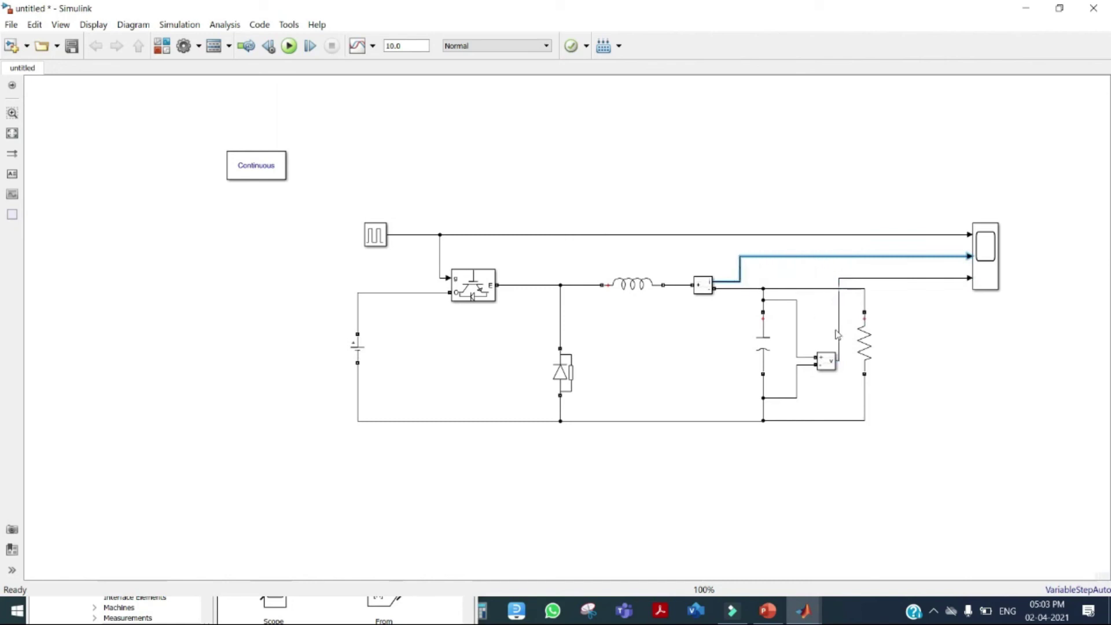
Set the simulation stop time to 1
click(1036, 362)
double_click(405, 47)
text(1)
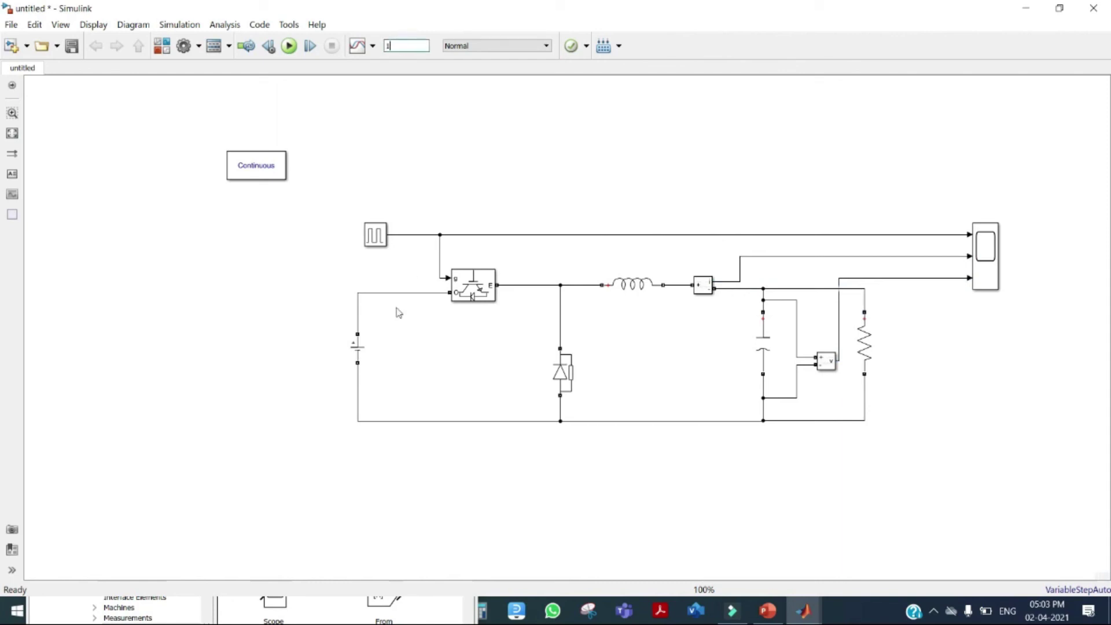
Switch to the finished buck model and examine the mean-value and display blocks attached to the current and voltage signals
click(803, 611)
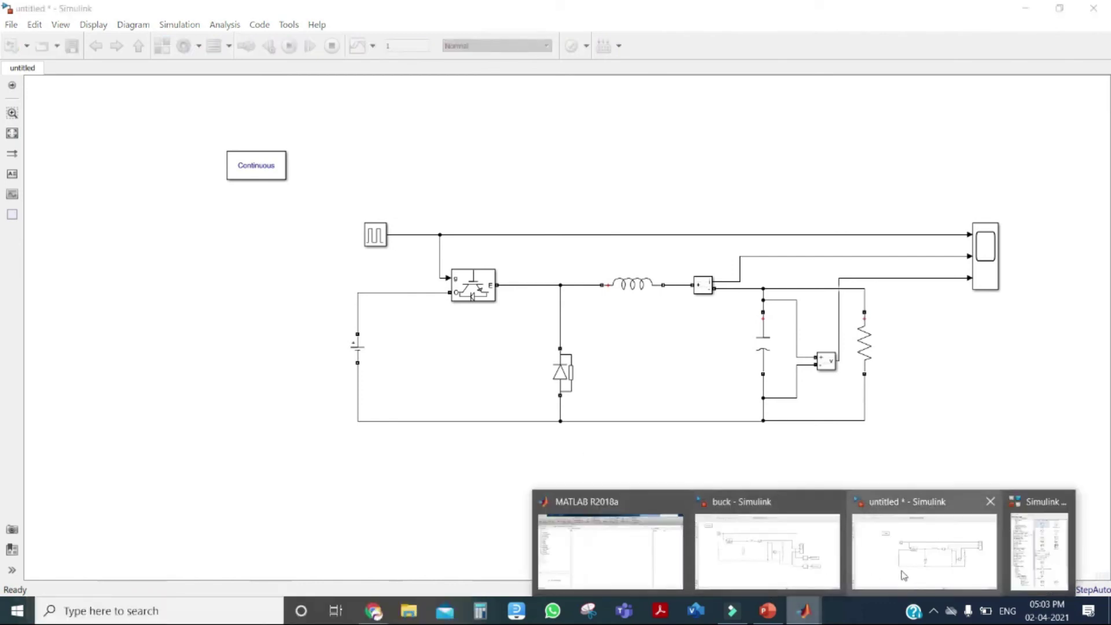
click(767, 556)
click(841, 355)
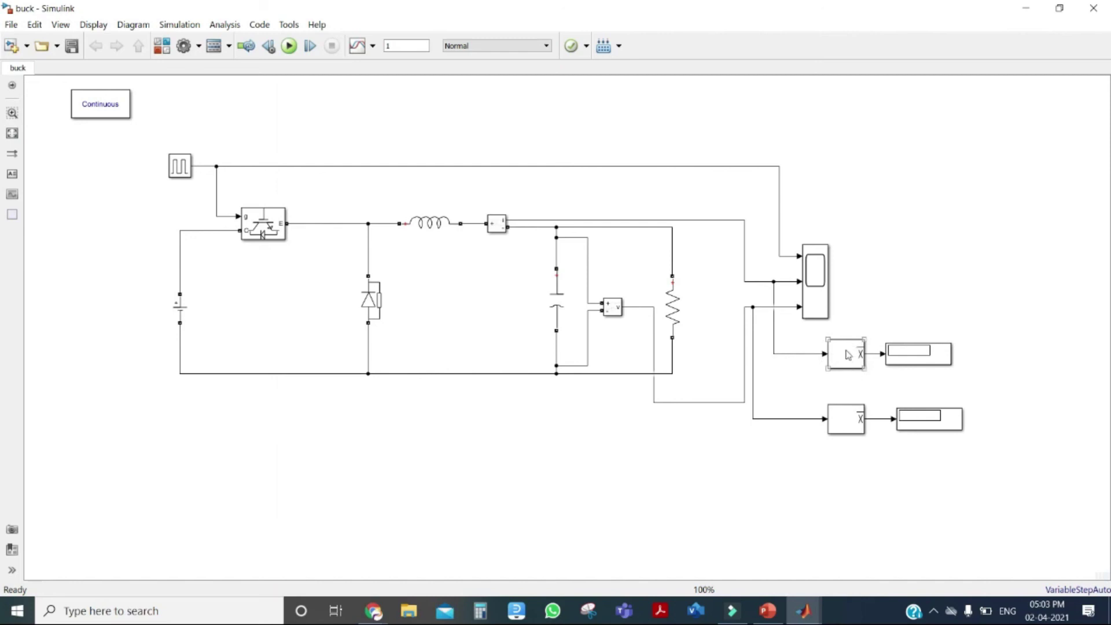
click(782, 293)
click(857, 354)
click(854, 424)
click(913, 363)
click(573, 240)
Run the simulation of the buck model
click(289, 51)
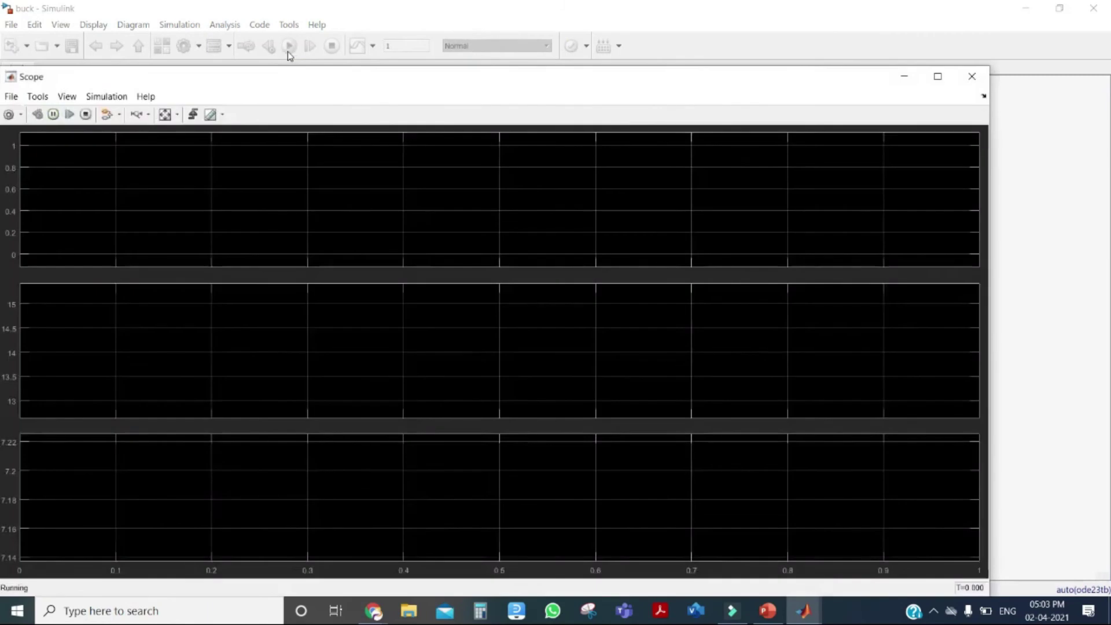
Maximise the Scope with its axes scaled to the waveforms and zoom the time axis in to about ten switching cycles around 0.079 s
click(937, 77)
click(165, 44)
click(137, 44)
click(123, 119)
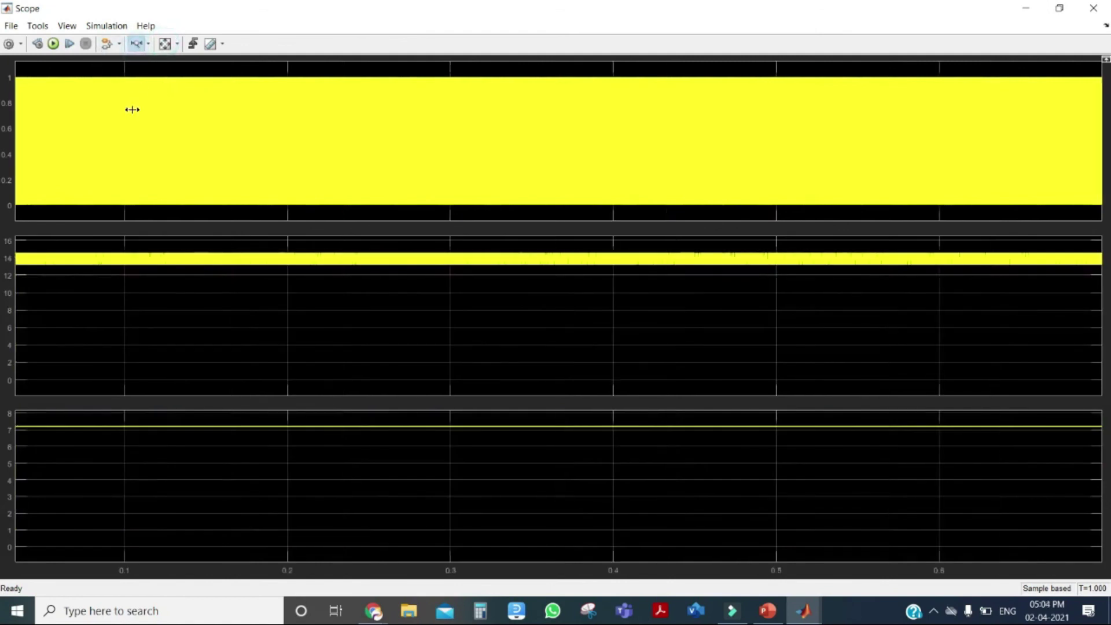
drag(124, 119, 77, 147)
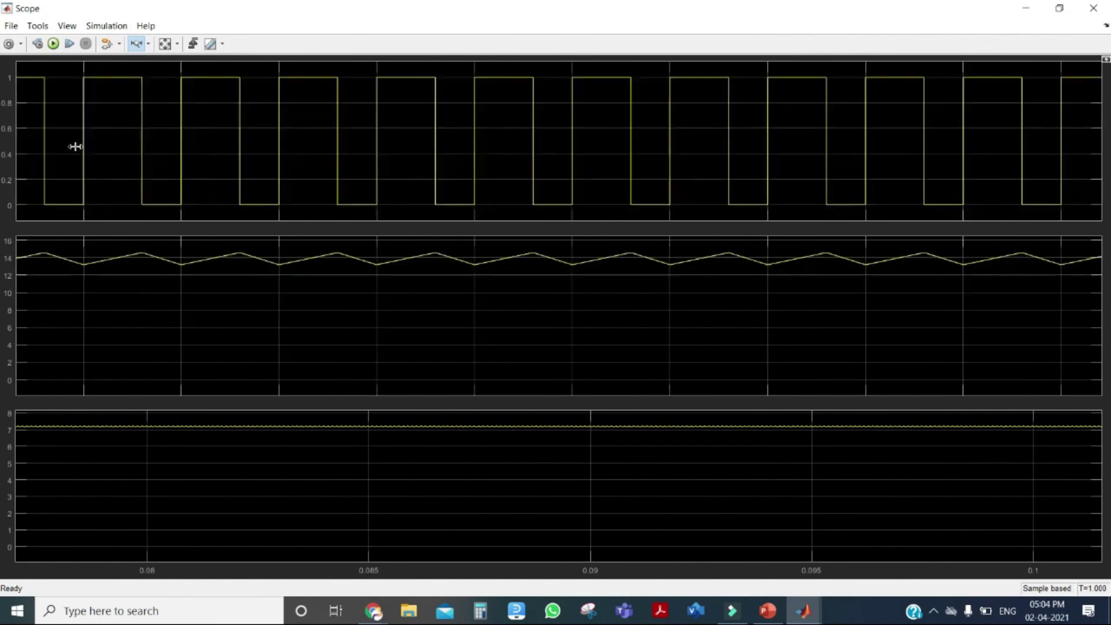
click(150, 46)
click(139, 103)
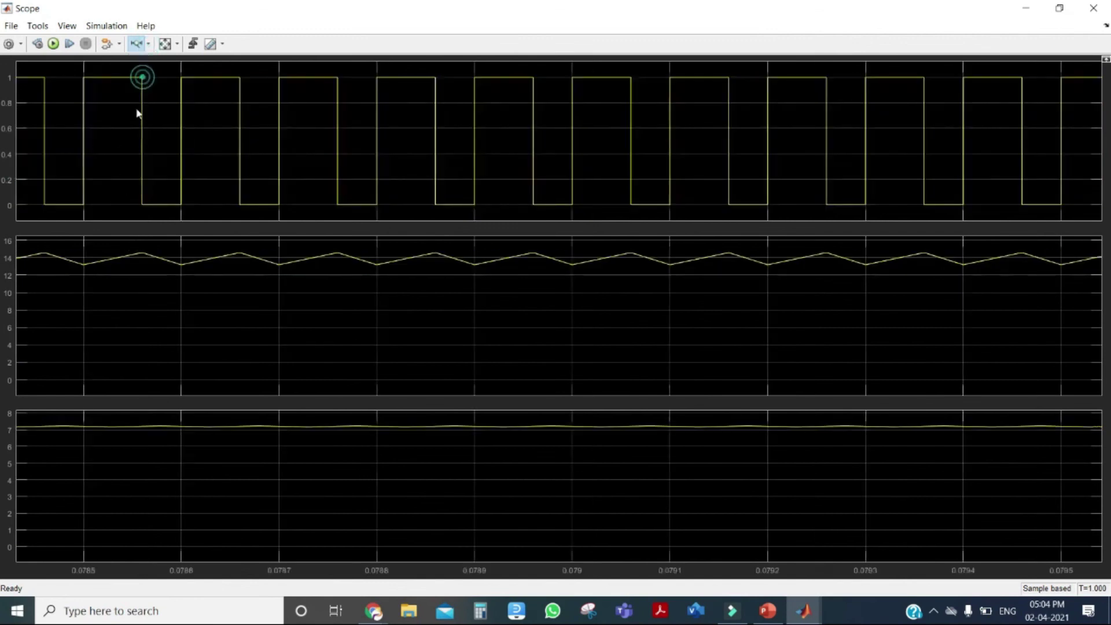
Zoom the vertical axes of the current and voltage plots in on their ripple, about 12 to 15 and 7.1 to 7.25, and close the Scope
drag(132, 273, 135, 241)
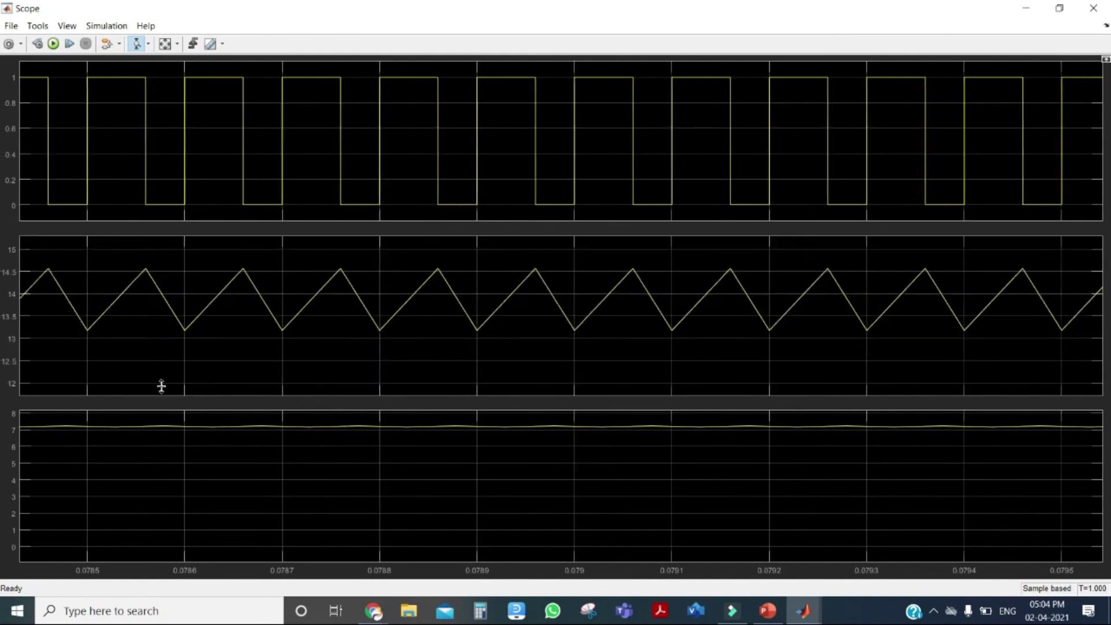
drag(158, 443, 159, 416)
drag(156, 492, 156, 451)
drag(159, 505, 166, 446)
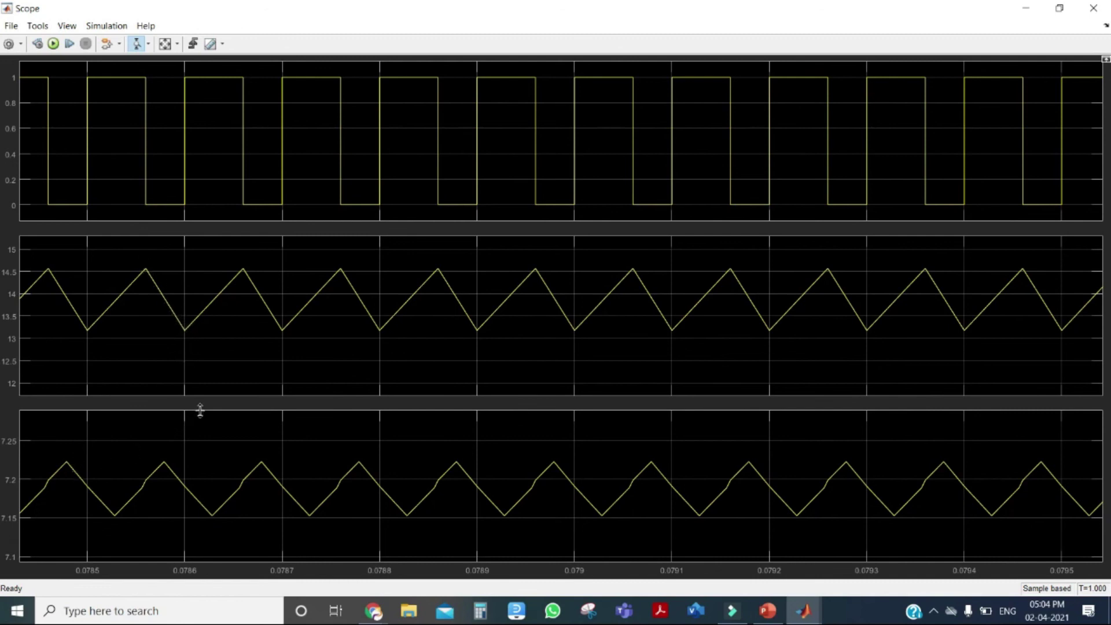
click(1101, 8)
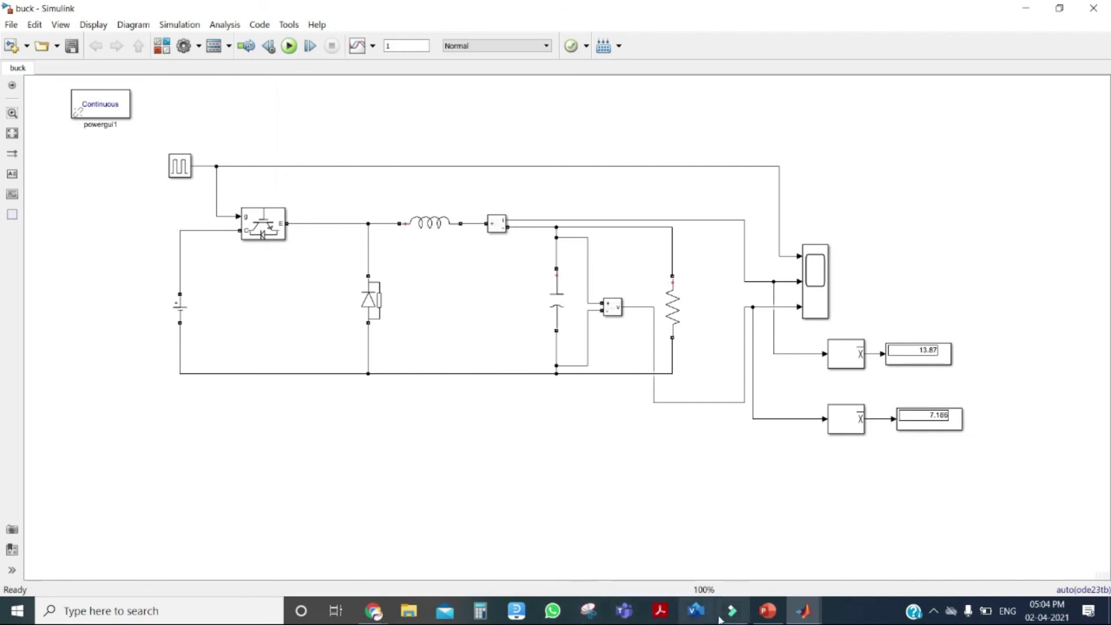
mouse_move(732, 618)
click(703, 575)
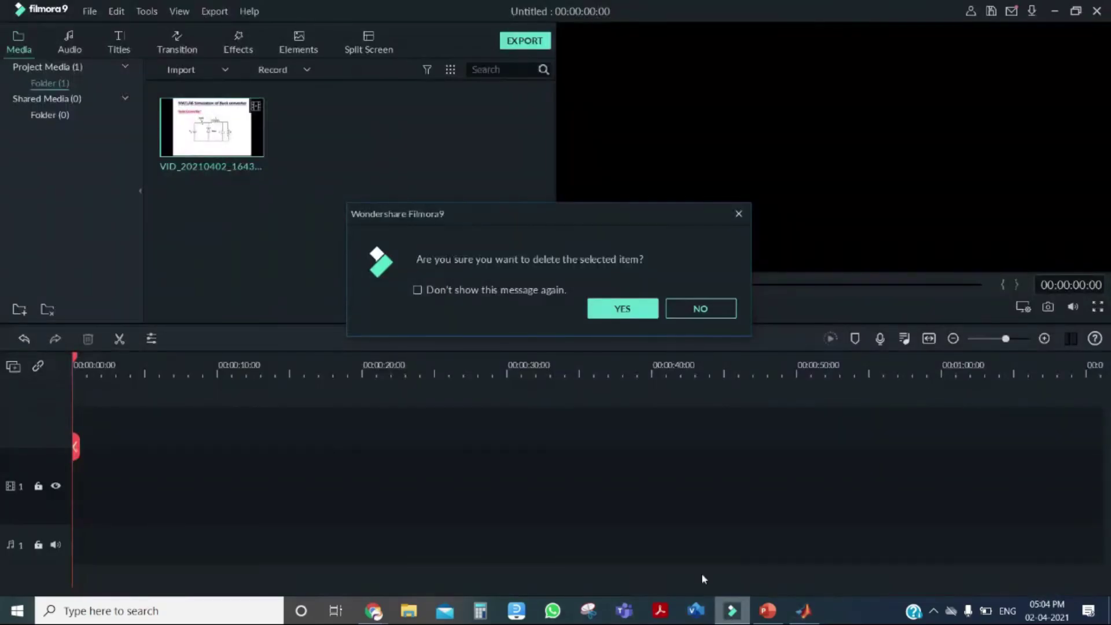